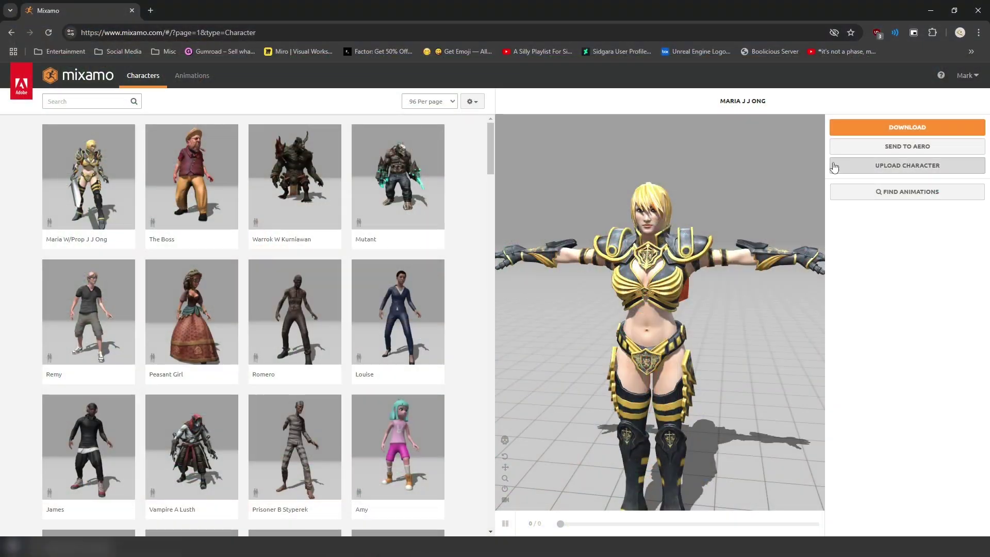
Download the Maria J J Ong character as FBX Binary in T-pose, choosing the Assets folder as the save location.
left_click(854, 129)
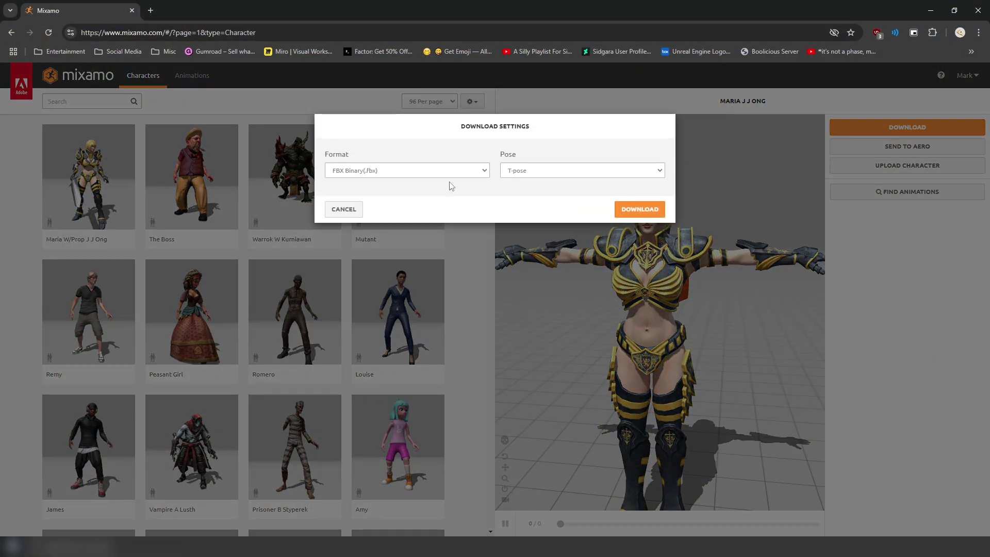
left_click(343, 209)
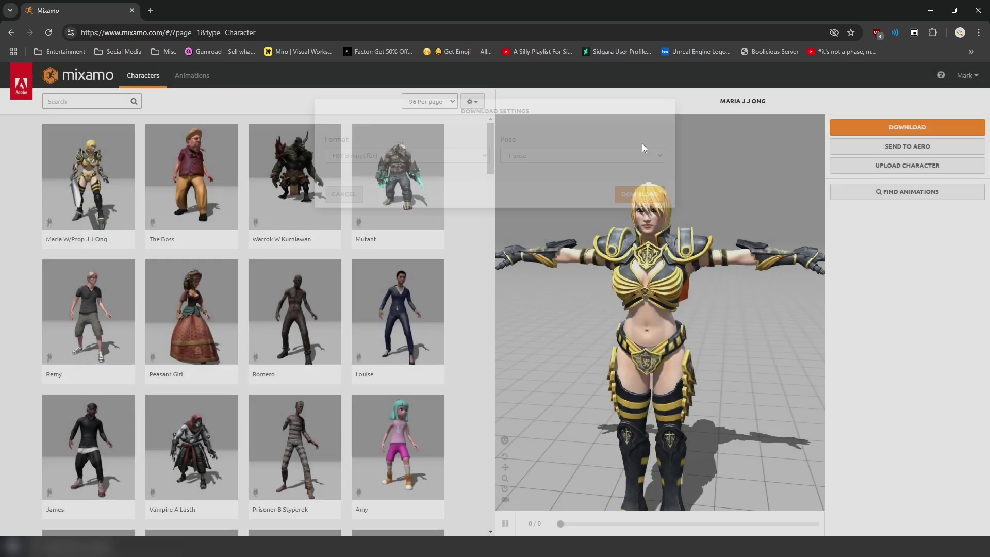
left_click(858, 127)
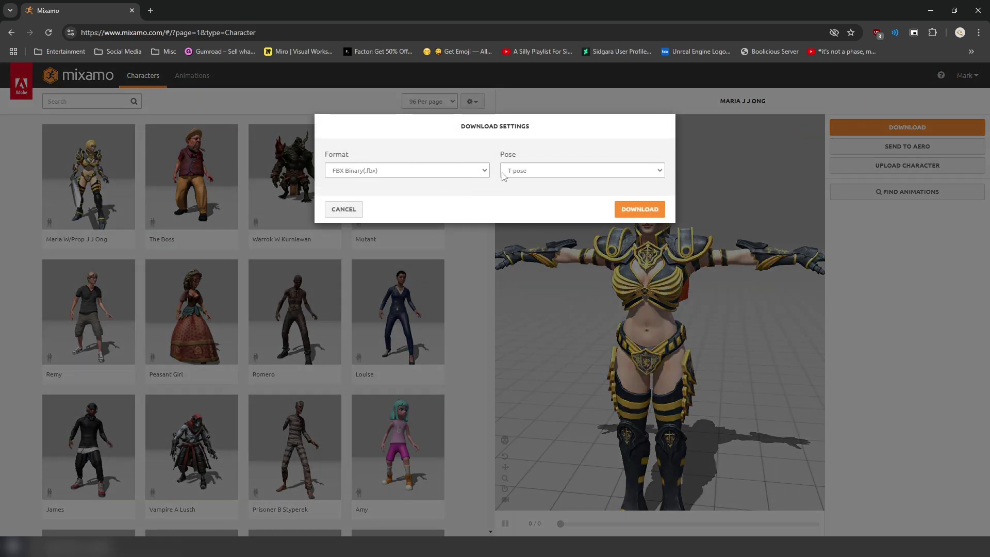
left_click(515, 170)
left_click(516, 170)
left_click(387, 175)
left_click(388, 185)
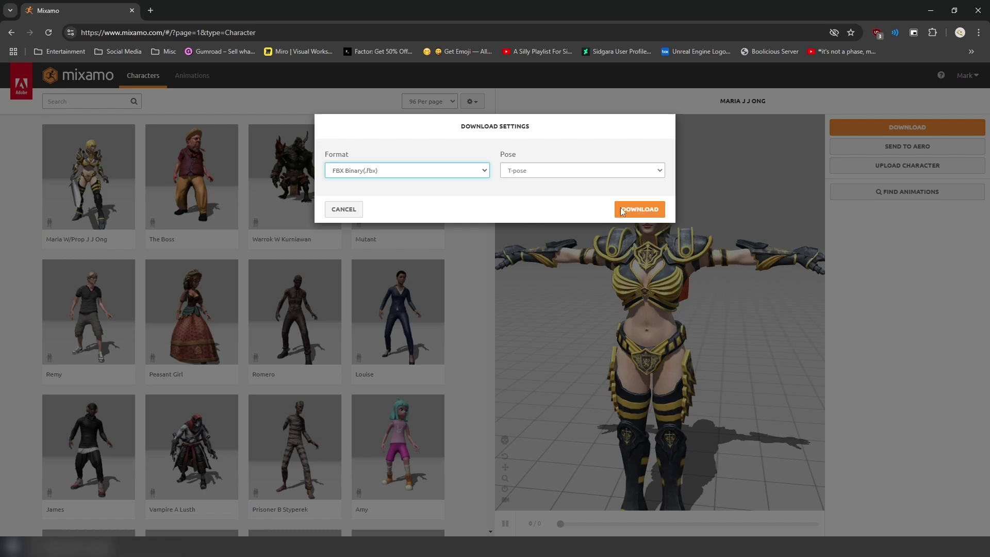
left_click(640, 209)
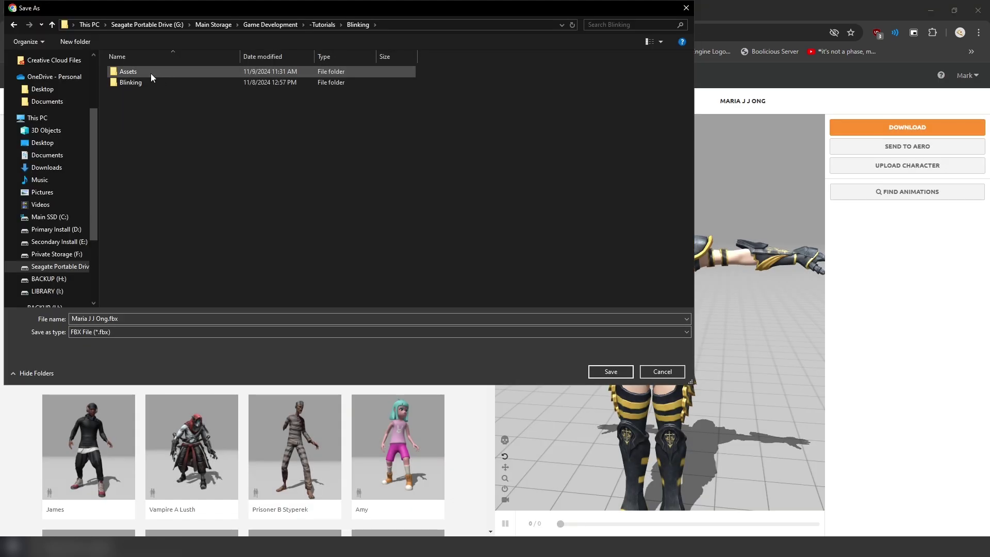
double_click(151, 74)
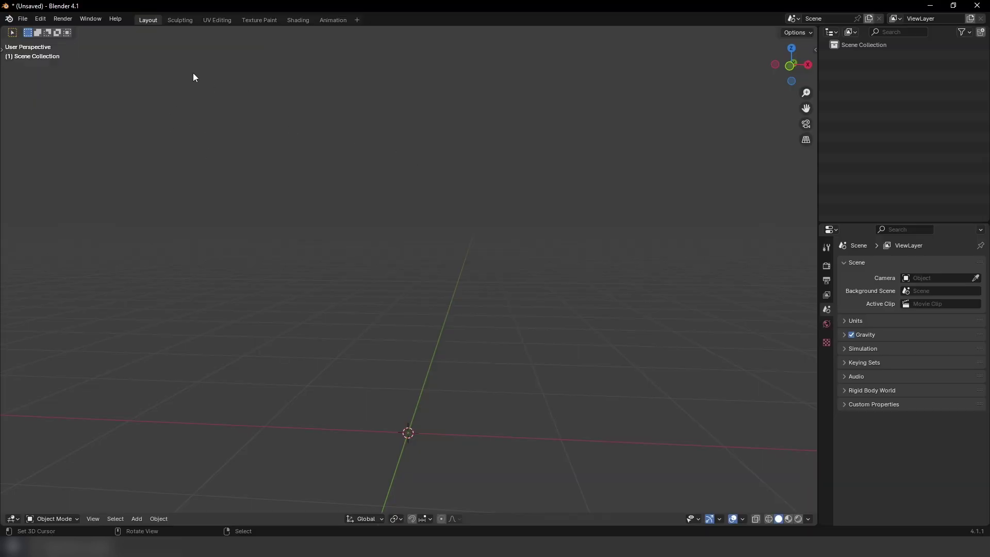
Switch to Blender and import Maria J J Ong.fbx from the Assets folder with the default FBX import options.
left_click(22, 18)
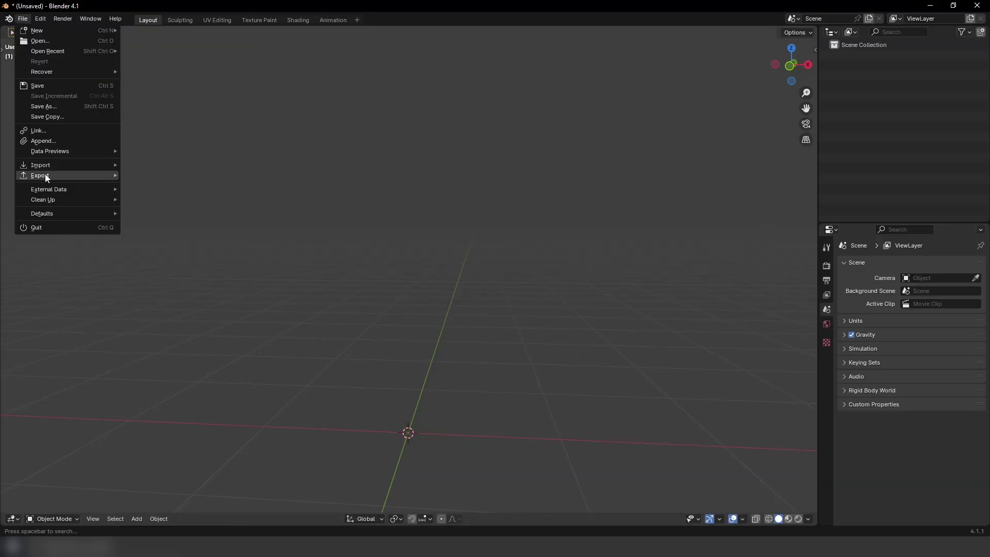
mouse_move(52, 166)
left_click(129, 267)
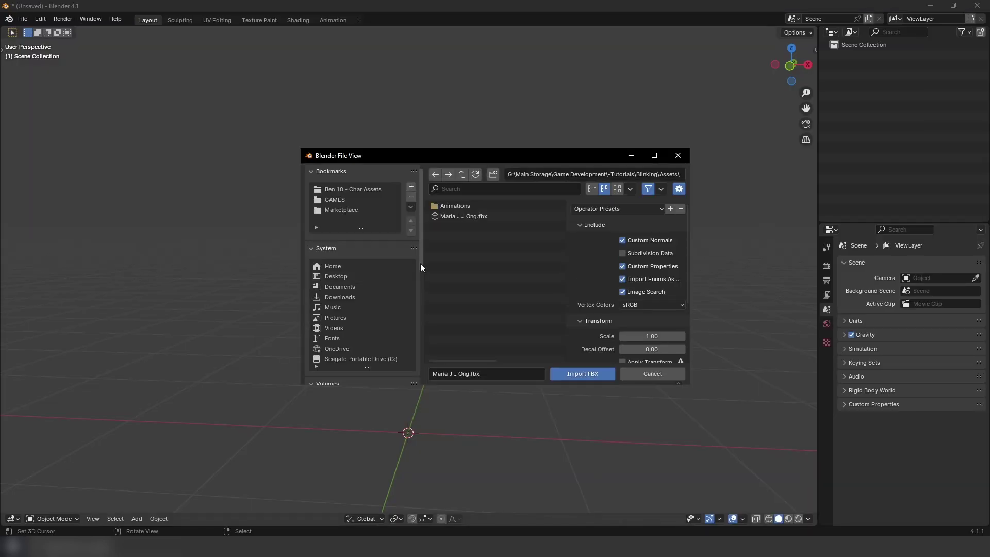
left_click_drag(302, 149, 94, 39)
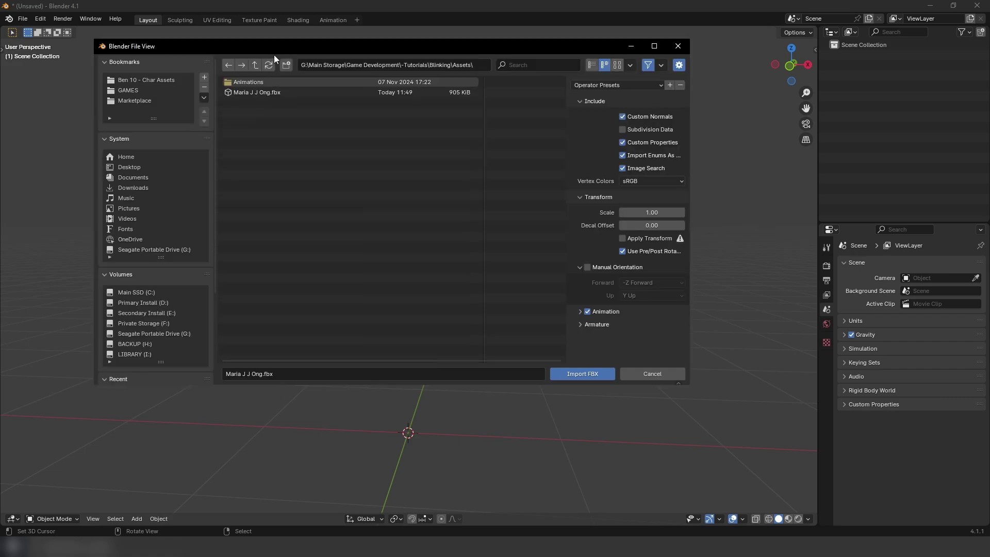
left_click_drag(279, 48, 333, 83)
left_click(292, 126)
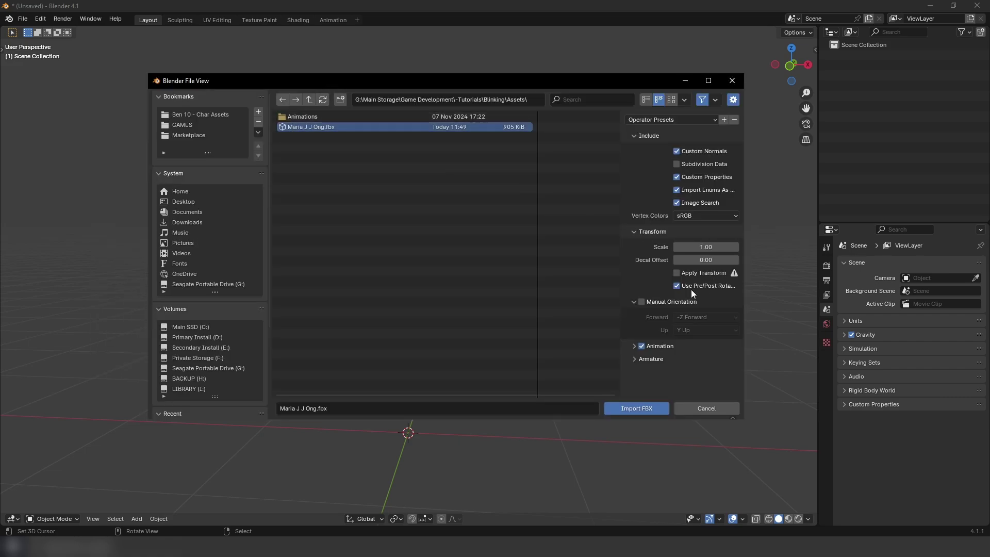
left_click(645, 360)
scroll(670, 343, "down", 2)
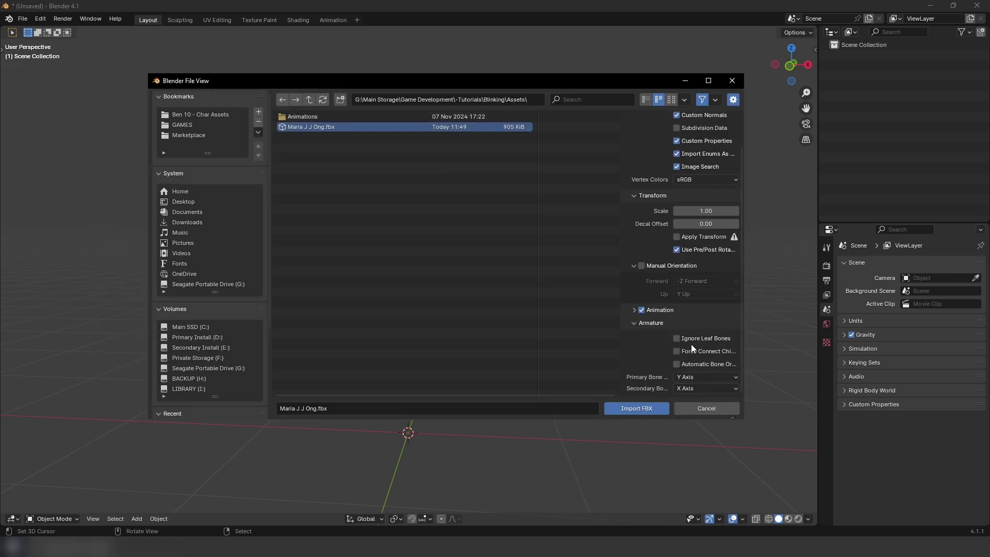
left_click(632, 409)
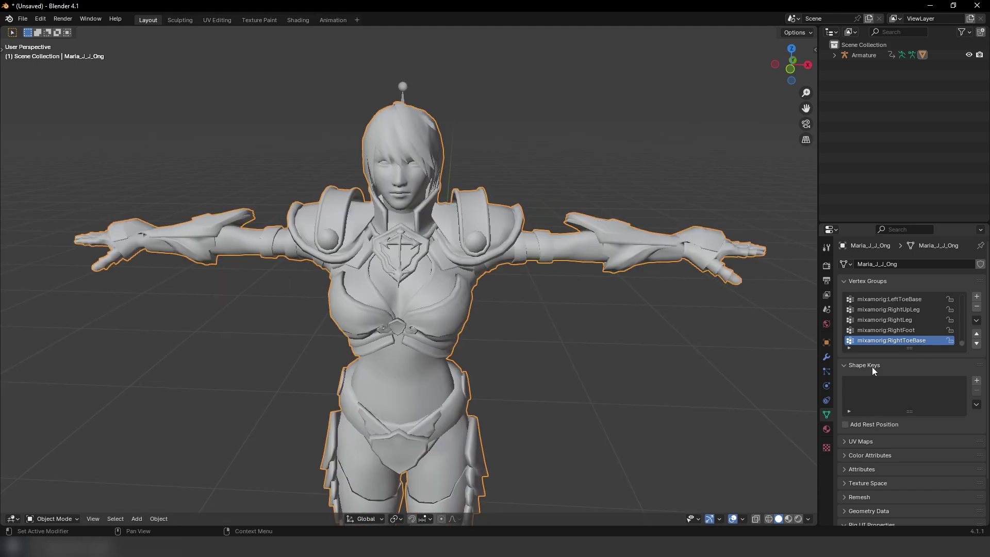
Enlarge the shape key list and add a basis plus a second shape key to the character mesh.
scroll(767, 365, "up", 1)
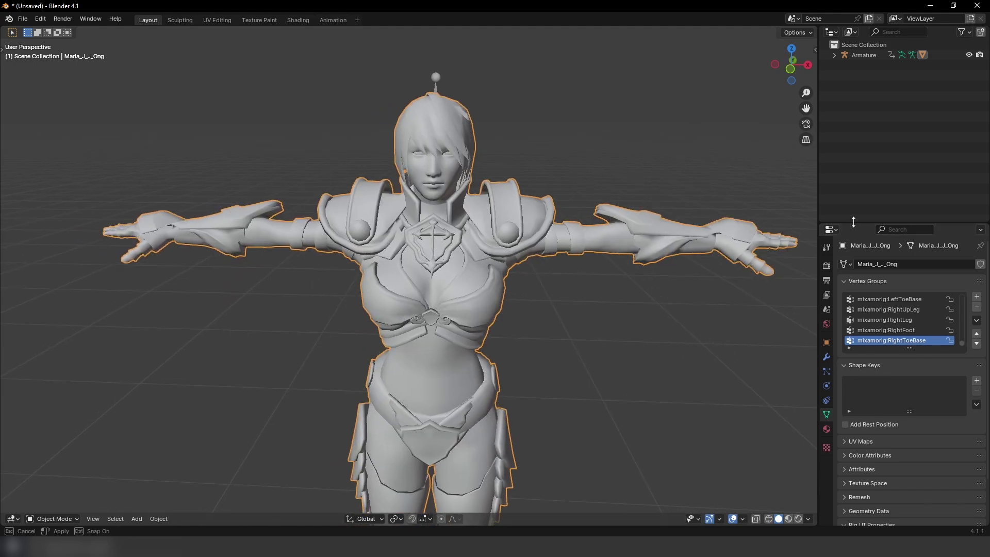
left_click_drag(854, 224, 854, 63)
left_click_drag(917, 248, 913, 310)
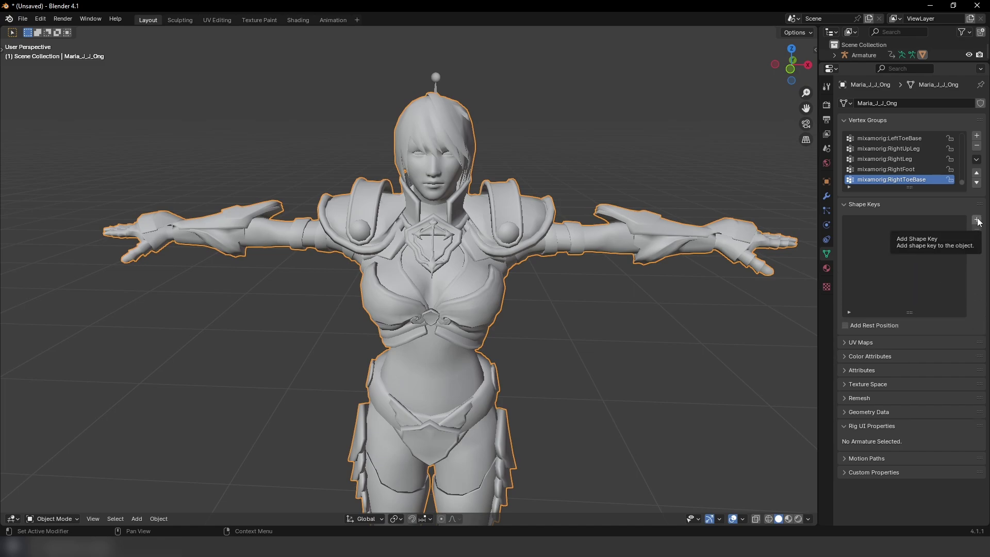
left_click(977, 221)
left_click(978, 221)
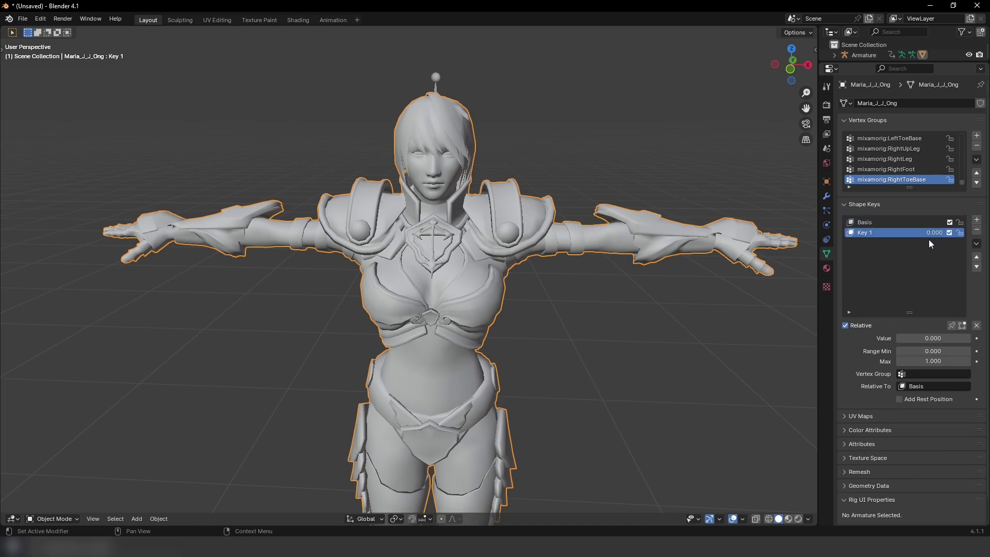
Rename the second shape key as blink.
left_click(869, 222)
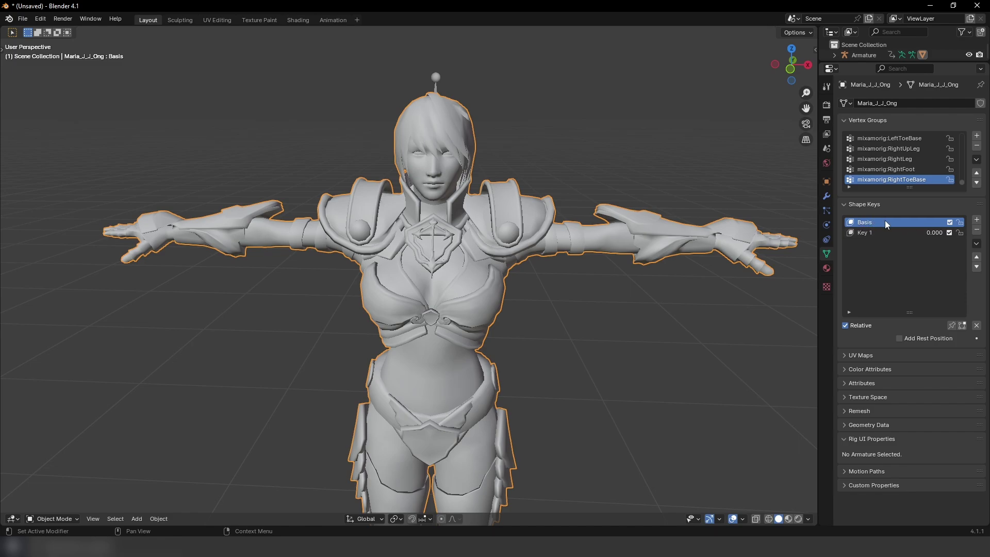
scroll(653, 199, "up", 4)
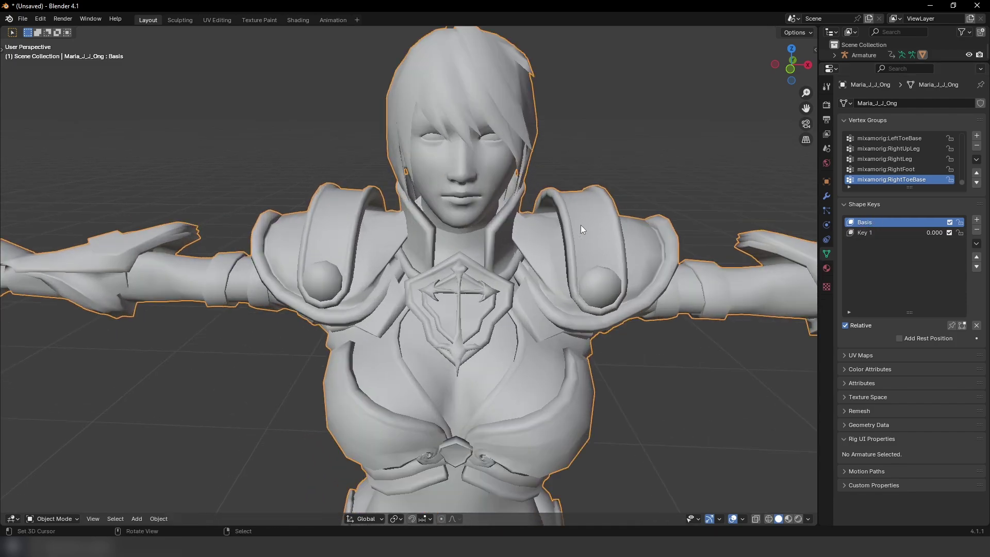
scroll(652, 222, "up", 2)
left_click(867, 233)
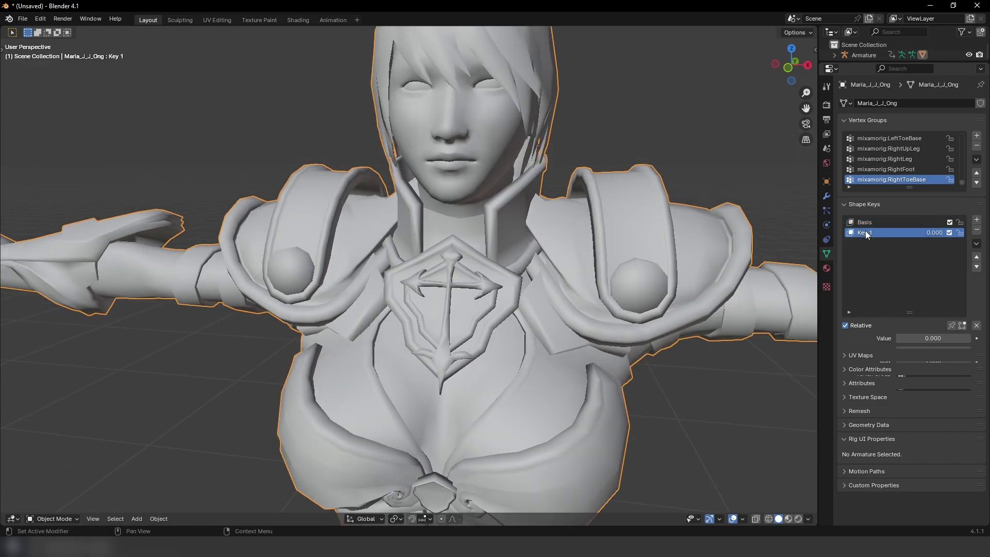
scroll(769, 265, "up", 2)
double_click(890, 235)
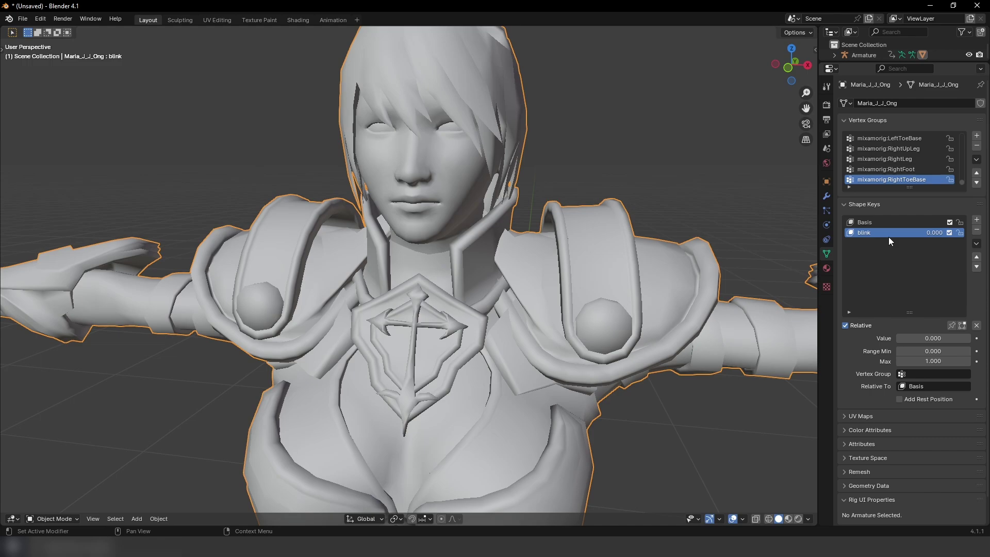
Set the blink shape key's value to 1.000 and view the character's face from the front.
middle_click_drag(586, 249, 474, 311, "shift")
key("KP_1")
scroll(567, 286, "up", 4)
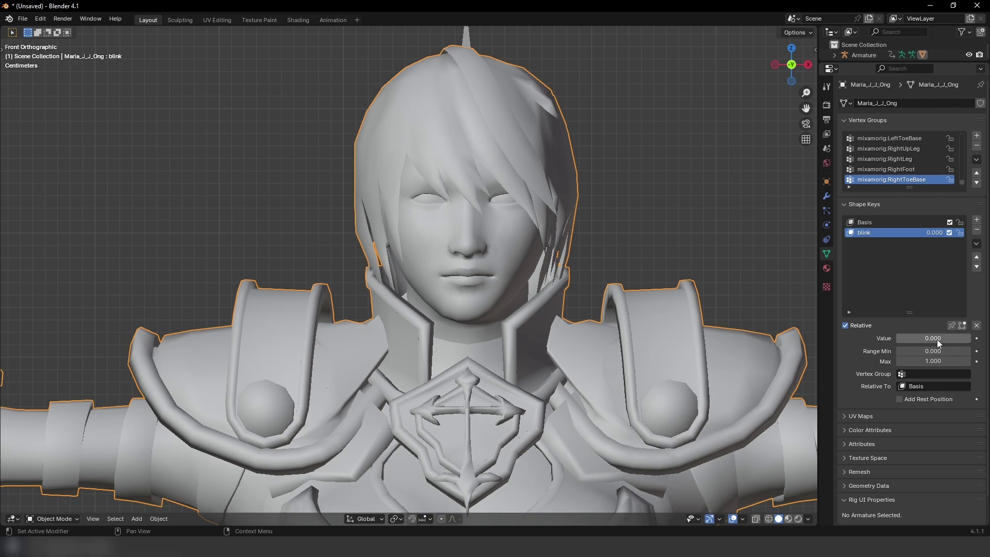
left_click_drag(937, 339, 970, 339)
middle_click_drag(507, 252, 469, 280, "shift")
scroll(435, 276, "up", 5)
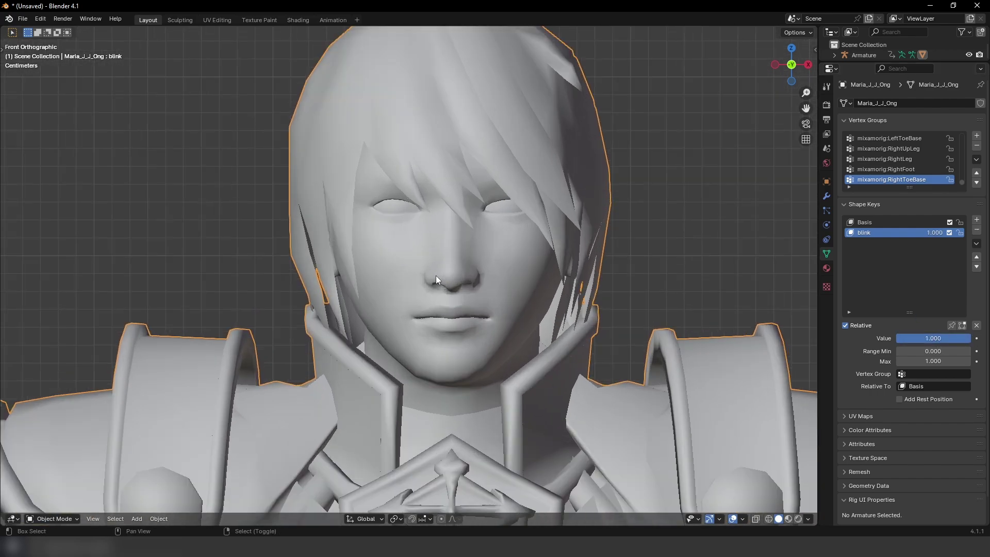
scroll(457, 280, "down", 2)
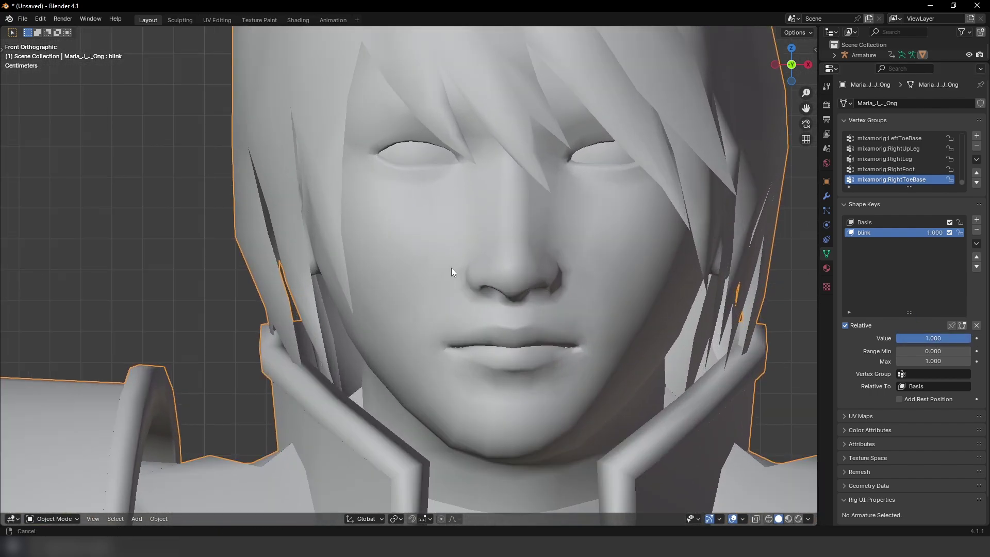
Enter Edit Mode on the character mesh with edge selection and deselect everything.
key("Tab")
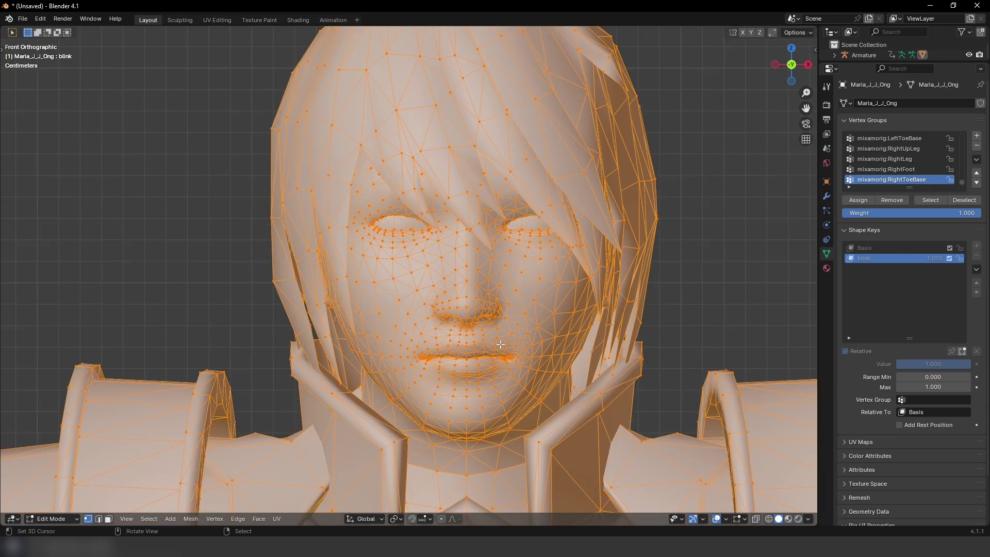
middle_click_drag(500, 344, 588, 346)
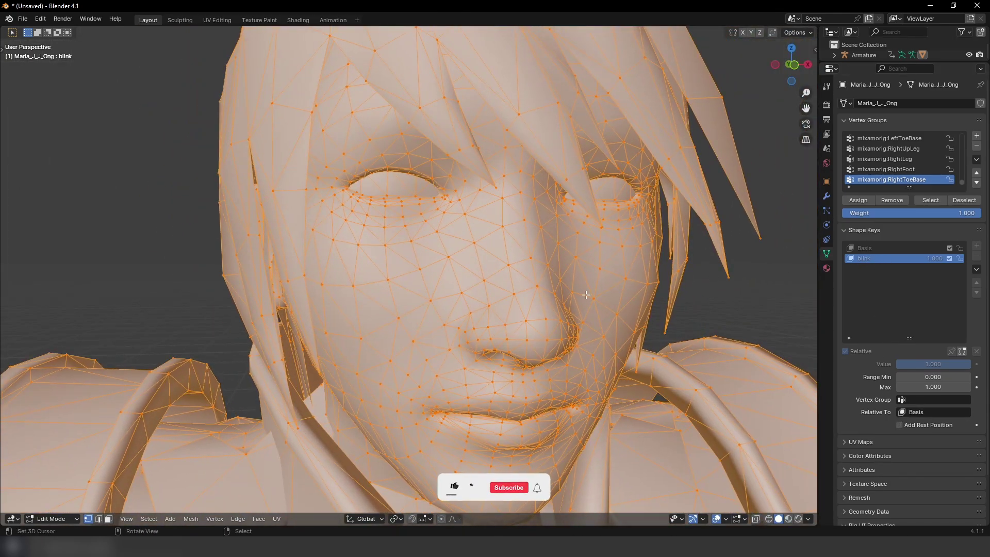
middle_click_drag(585, 294, 577, 288, "shift")
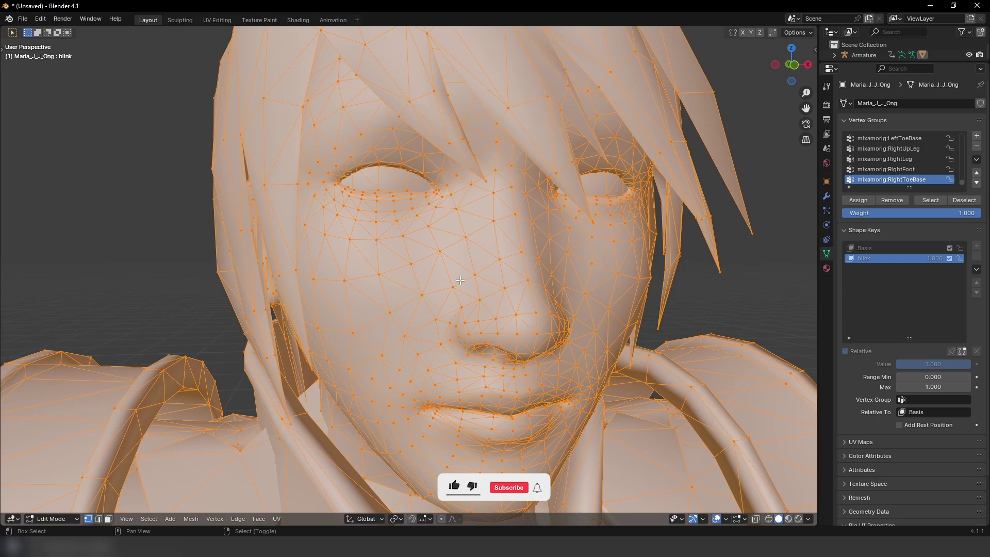
left_click(99, 518)
scroll(413, 241, "up", 10)
key("alt+a")
Select the closed path of edges running around the eyelids of the character's right eye.
scroll(413, 241, "down", 12)
middle_click_drag(413, 241, 470, 228, "ctrl")
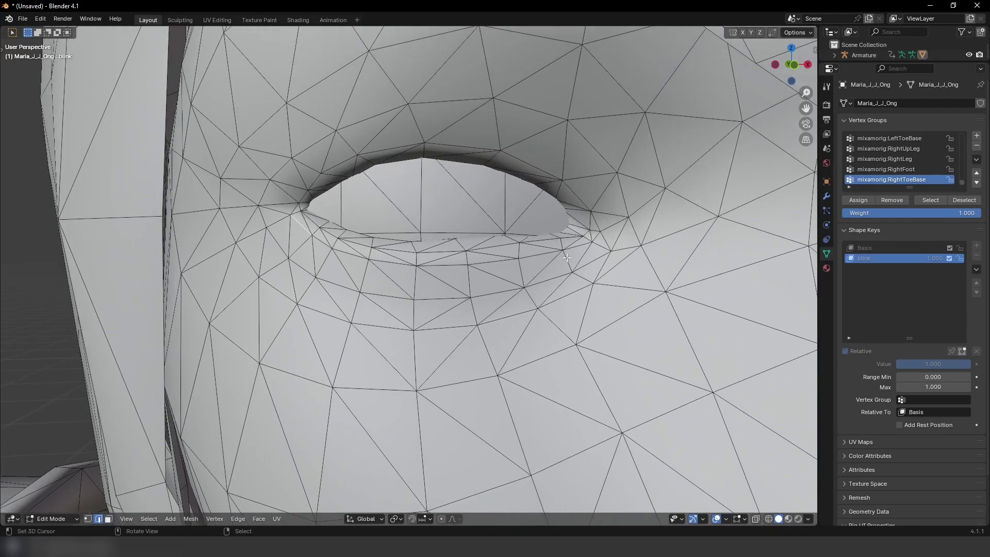
left_click(583, 243, "ctrl")
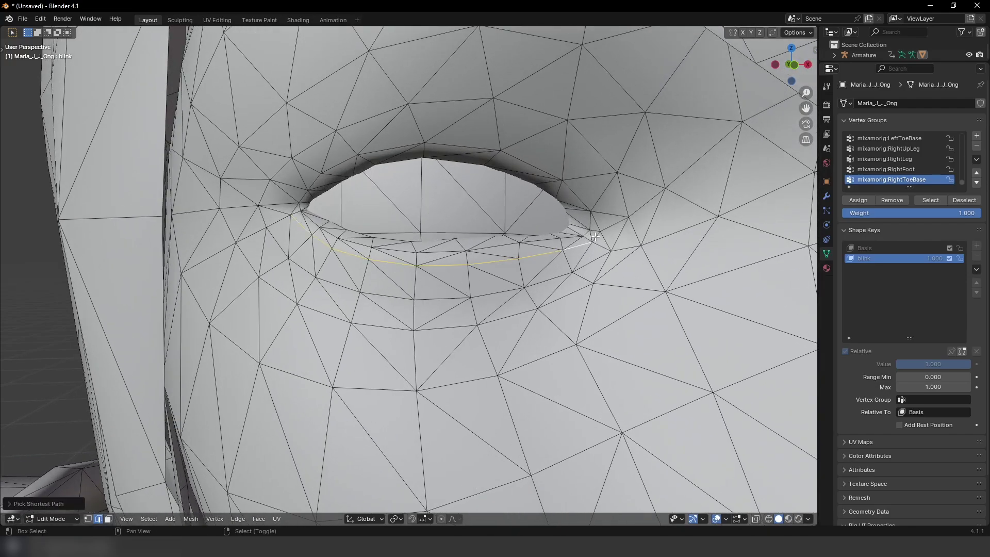
left_click(591, 211, "ctrl")
left_click(366, 155, "ctrl")
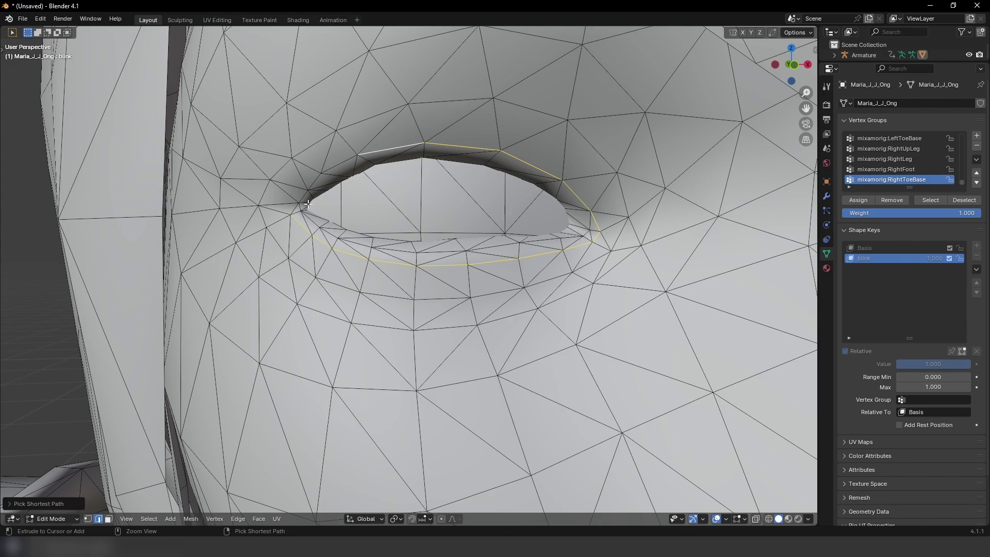
right_click(292, 209, "ctrl")
Add the matching ring of eyelid edges around the character's left eye to the selection.
scroll(292, 210, "down", 10)
middle_click_drag(330, 227, 301, 232)
scroll(389, 263, "up", 9)
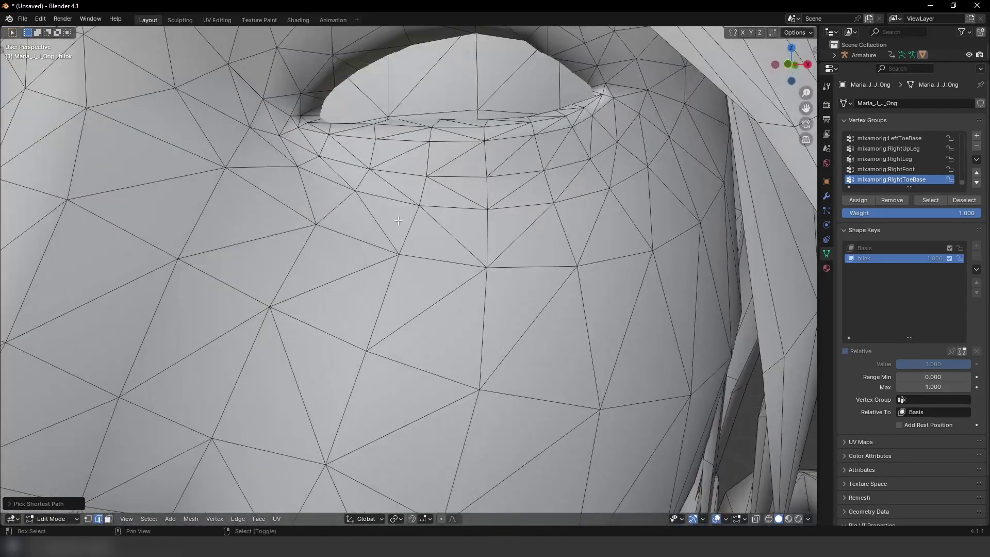
middle_click_drag(299, 148, 330, 204, "shift")
right_click(336, 190, "shift")
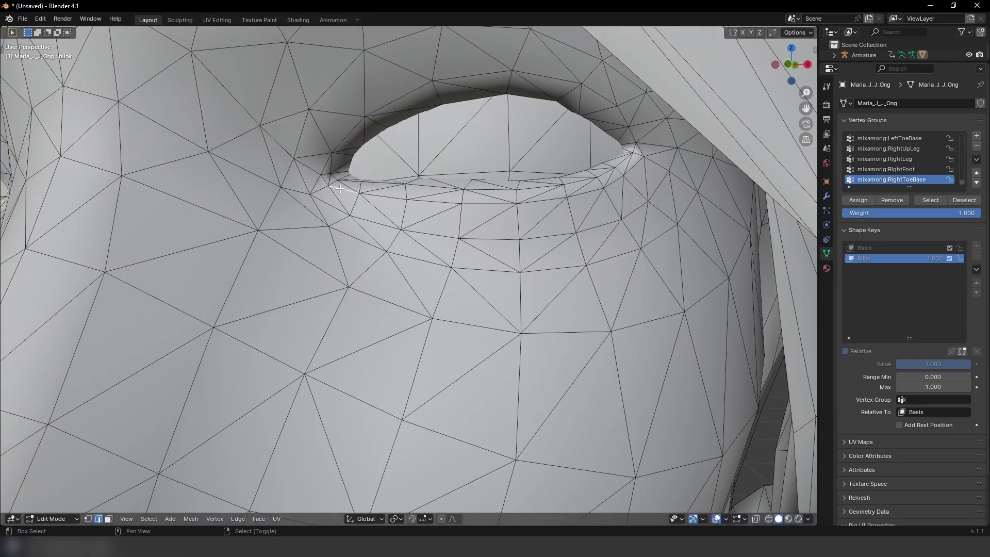
right_click(625, 163, "ctrl")
right_click(641, 154, "ctrl")
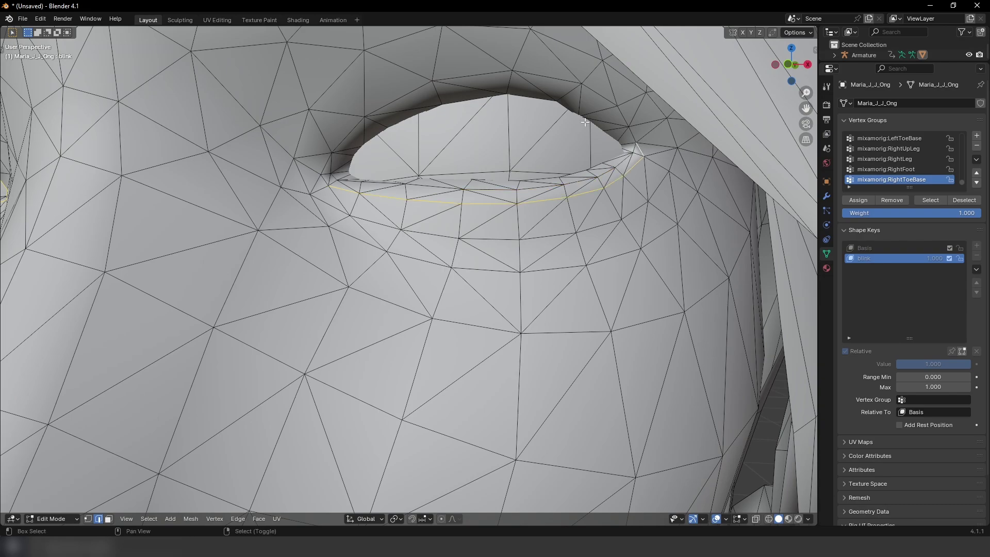
right_click(491, 74, "ctrl")
right_click(319, 176, "ctrl")
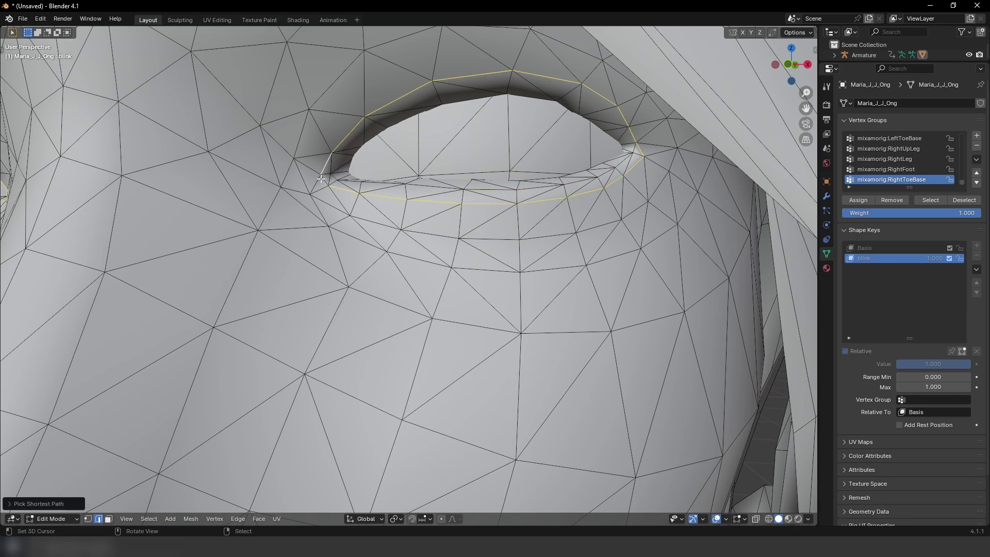
Flatten the selected eyelid edges of both eyes by scaling them to 0 along Z in the front view.
scroll(406, 205, "down", 5)
key("KP_1")
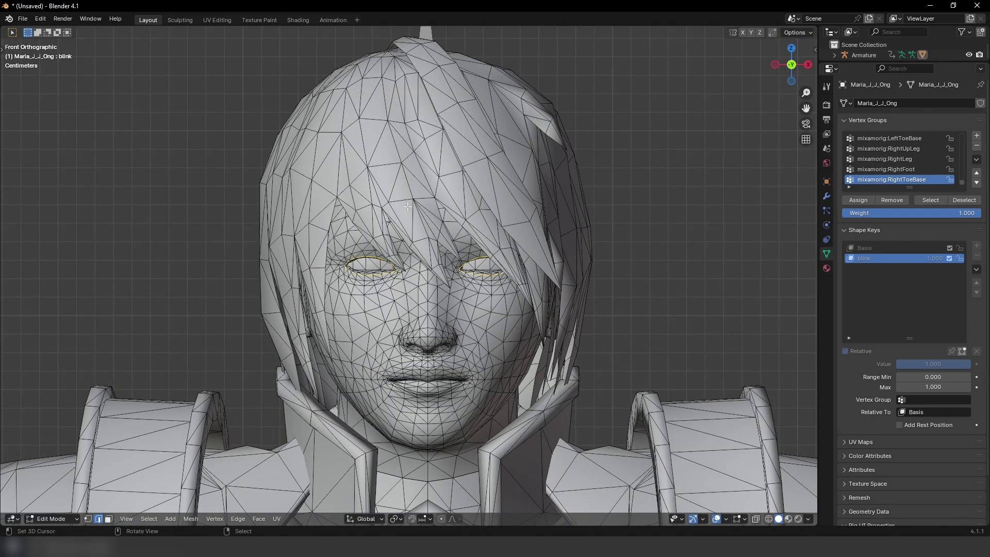
scroll(561, 251, "up", 5)
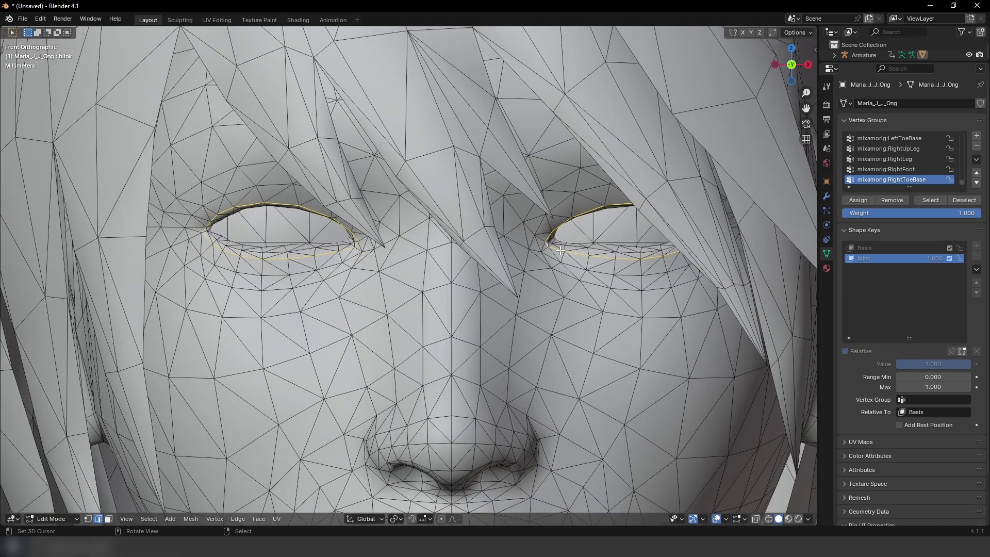
key("s")
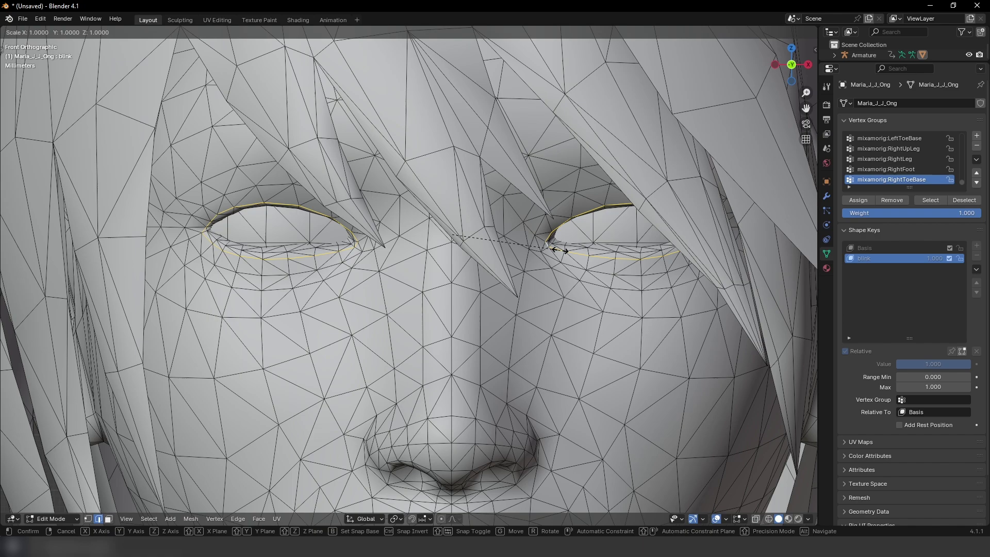
key("z")
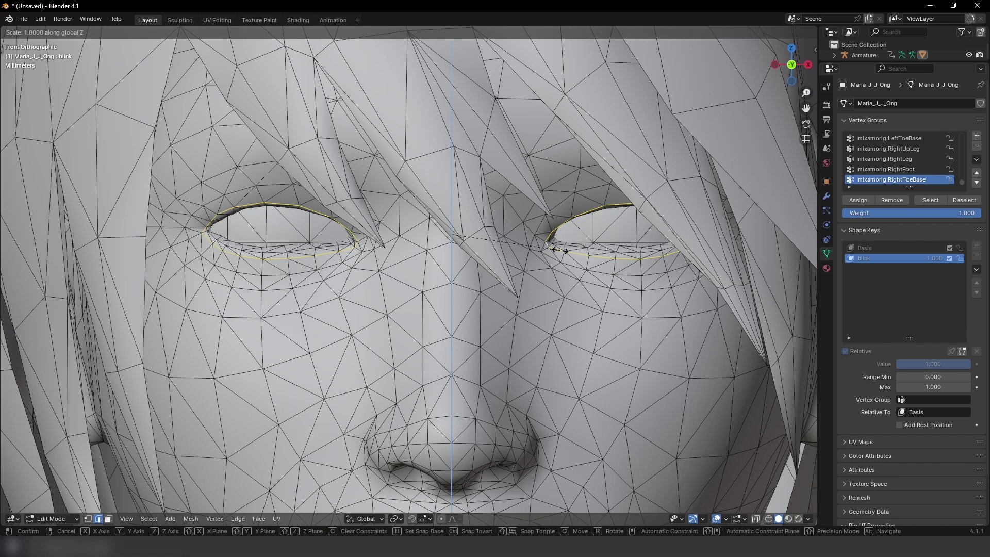
type("0")
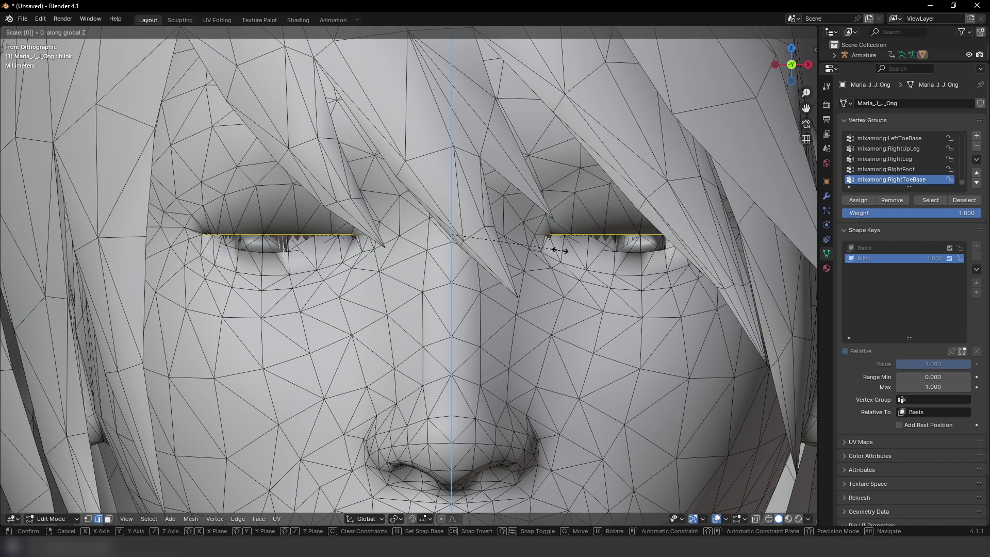
left_click(561, 251)
Scale the flattened eyelid edges along the Y axis to about 0.12 while viewing the eye from the side.
scroll(459, 238, "down", 4)
middle_click_drag(449, 232, 505, 220)
scroll(544, 255, "down", 6)
scroll(494, 252, "up", 2)
scroll(450, 240, "up", 2)
middle_click_drag(450, 241, 325, 342)
scroll(575, 349, "up", 2)
middle_click_drag(649, 244, 542, 254, "shift")
mouse_move(541, 255)
middle_mouse_down("shift")
mouse_move(569, 259)
mouse_move(531, 262)
middle_mouse_up("shift")
key("s")
key("y")
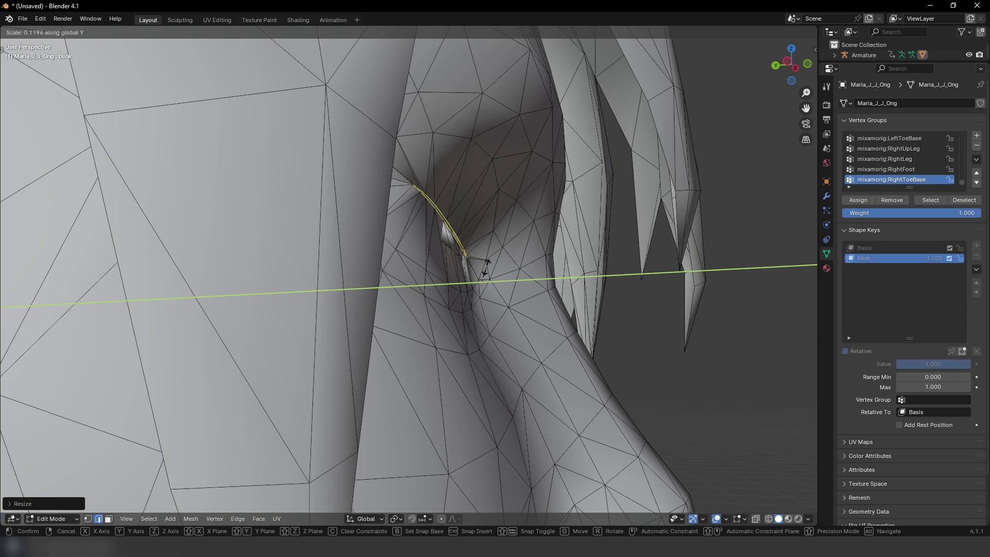
left_click(485, 268)
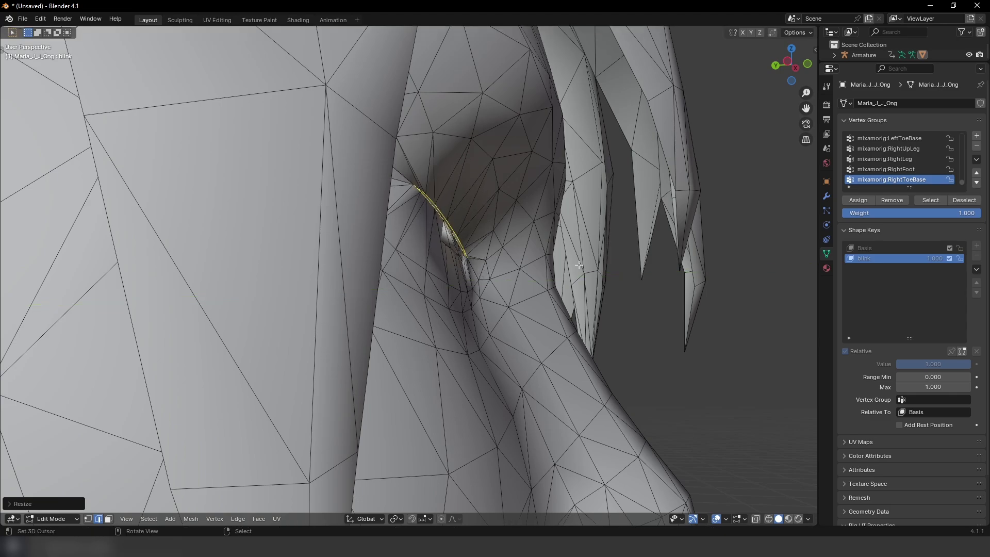
Move the flattened eyelid edges slightly forward along the Y axis so they sit in front of the eyeballs.
key("g")
key("y")
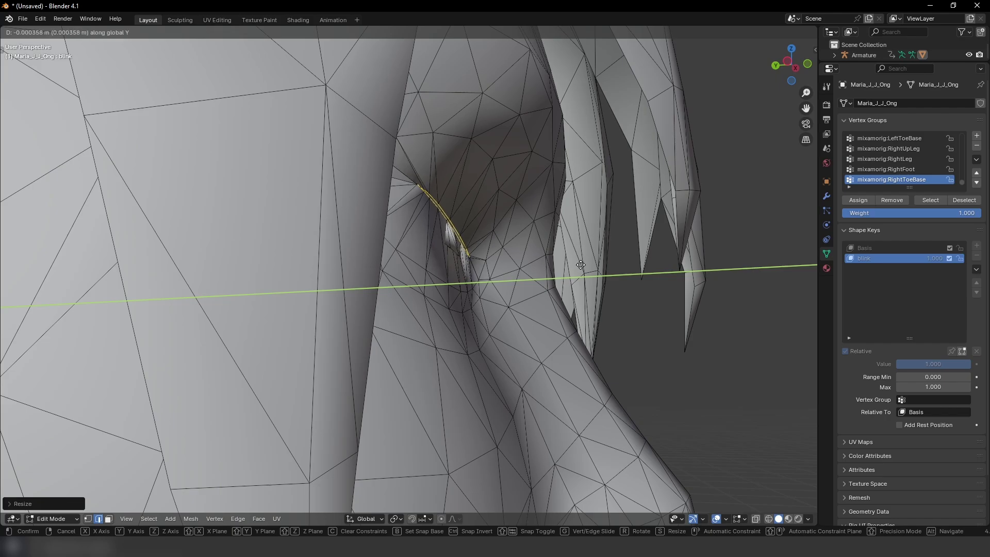
left_click(705, 268)
Lower the closed eyelid edges of both eyes slightly.
middle_click_drag(482, 270, 412, 258)
scroll(413, 258, "down", 3)
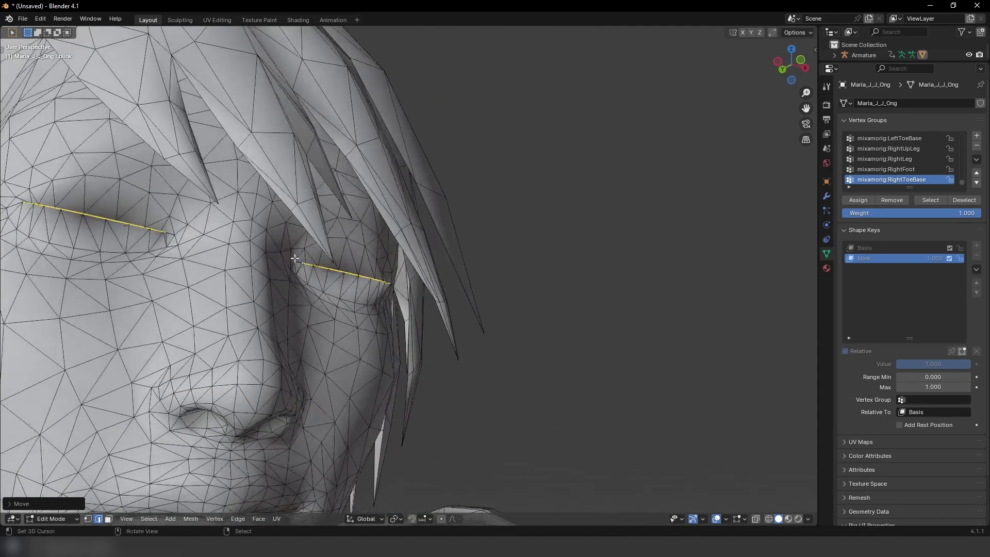
middle_click_drag(247, 275, 553, 293, "shift")
key("KP_1")
middle_click_drag(472, 262, 472, 216, "shift")
middle_click_drag(472, 216, 461, 240)
scroll(461, 240, "up", 3)
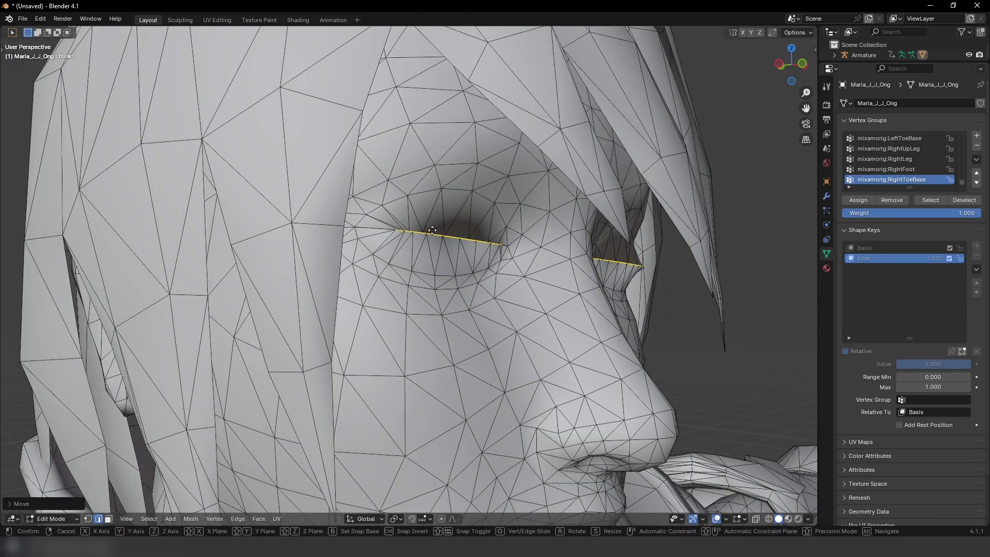
key("g")
left_click(440, 294)
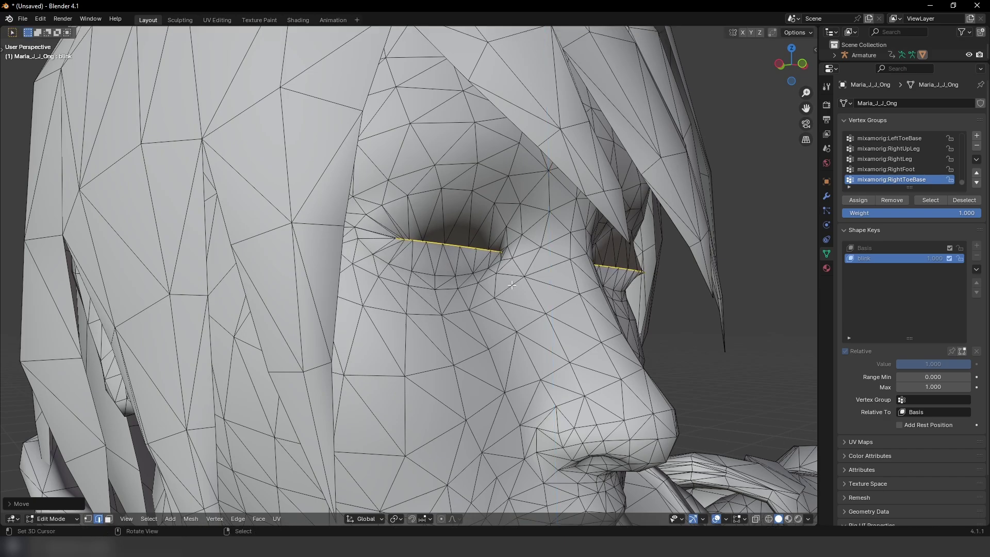
Return to Object Mode with material preview shading and bring the blink shape key's value down to 0.000.
middle_click_drag(440, 294, 505, 281)
key("KP_1")
key("Tab")
scroll(433, 293, "down", 4)
key("z")
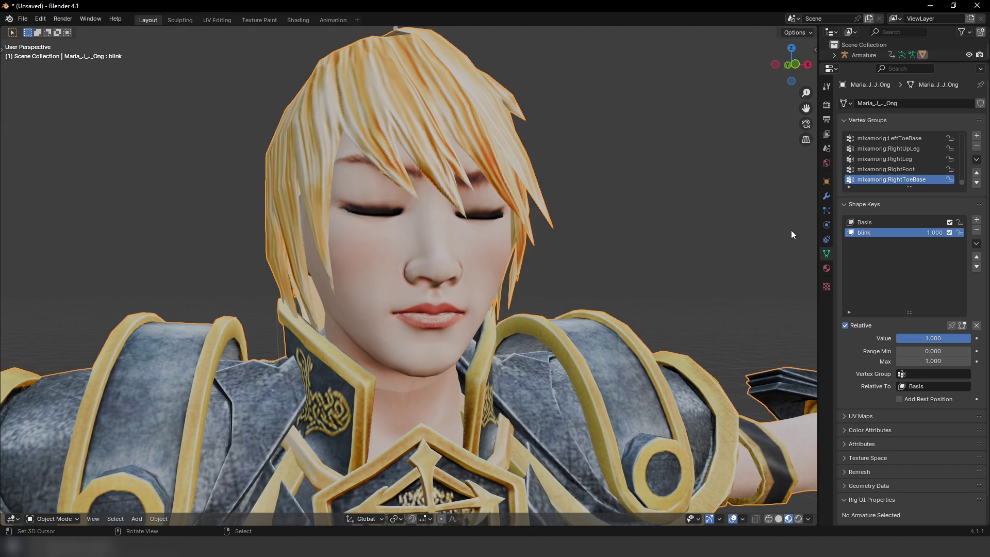
mouse_move(958, 339)
left_mouse_down()
mouse_move(883, 339)
mouse_move(957, 340)
left_mouse_up()
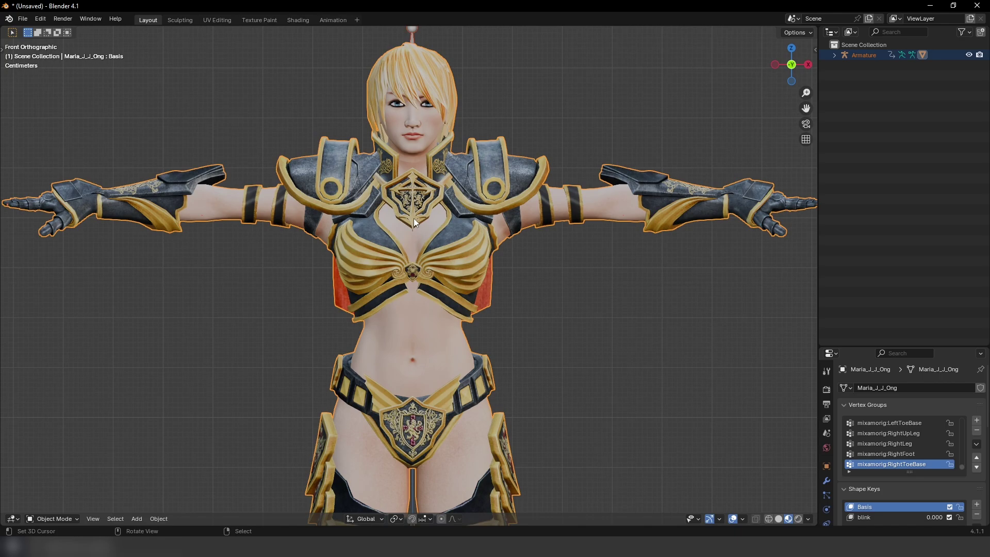
scroll(414, 218, "down", 5)
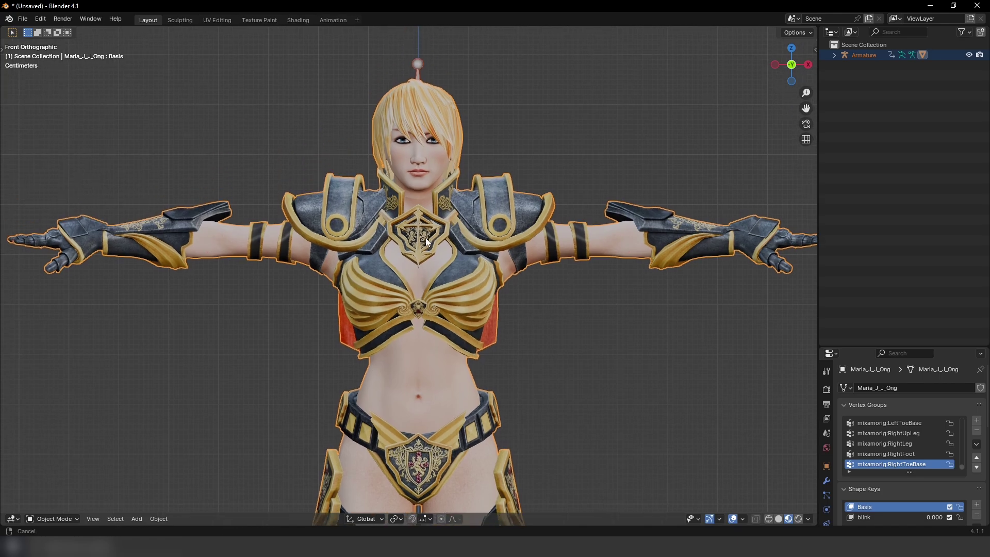
middle_click_drag(429, 185, 388, 207)
scroll(370, 196, "down", 3)
scroll(460, 223, "up", 3)
middle_click_drag(159, 111, 175, 117)
left_click(23, 19)
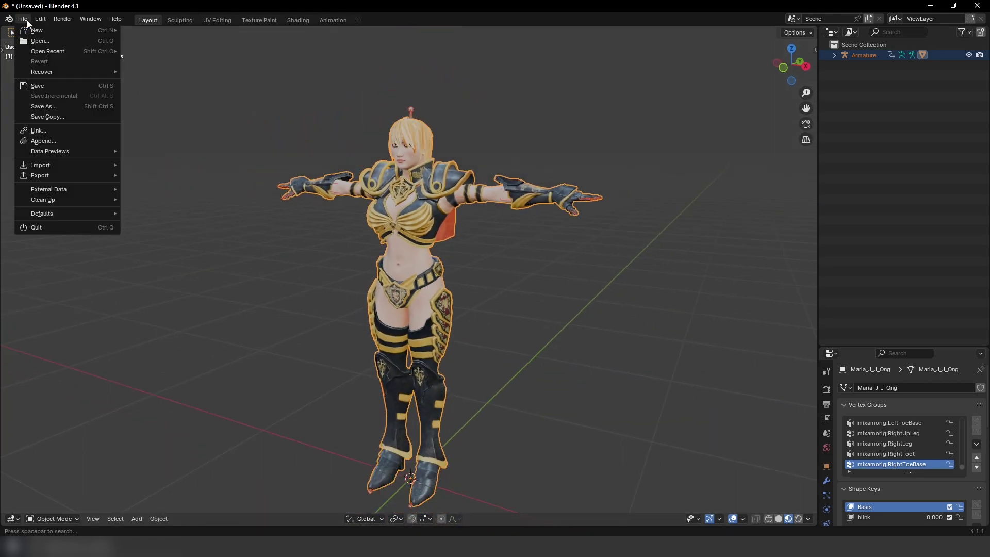
mouse_move(79, 171)
left_click(150, 278)
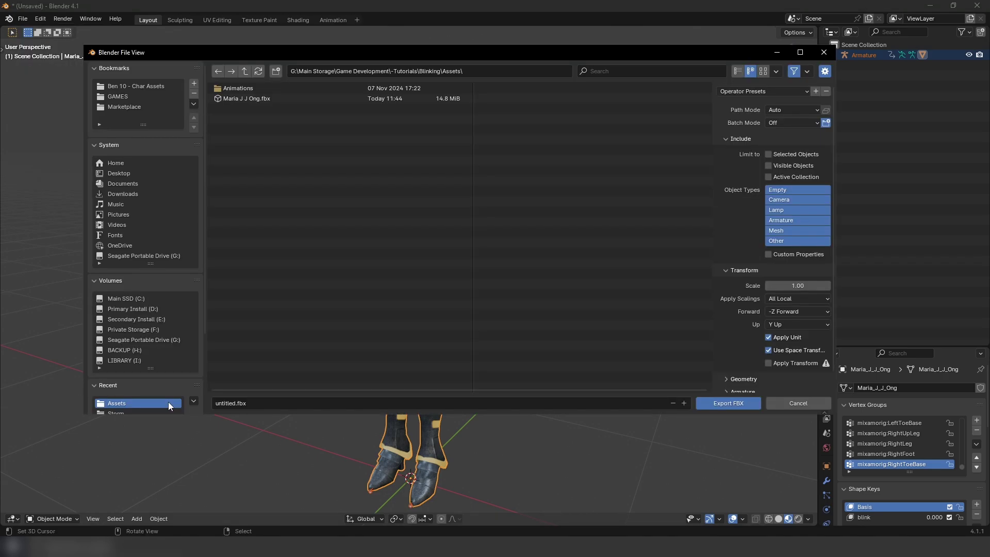
left_click(233, 99)
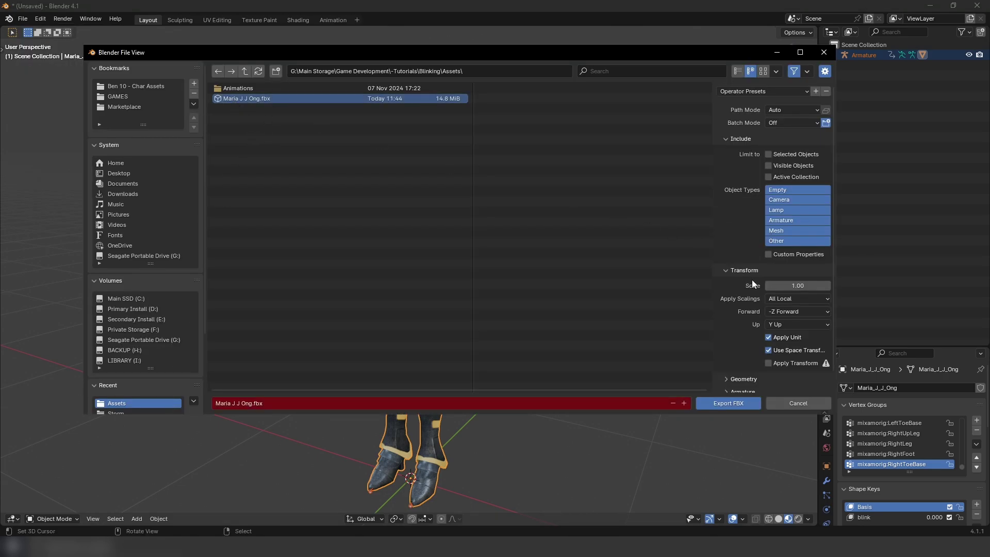
scroll(754, 284, "down", 3)
left_click(728, 403)
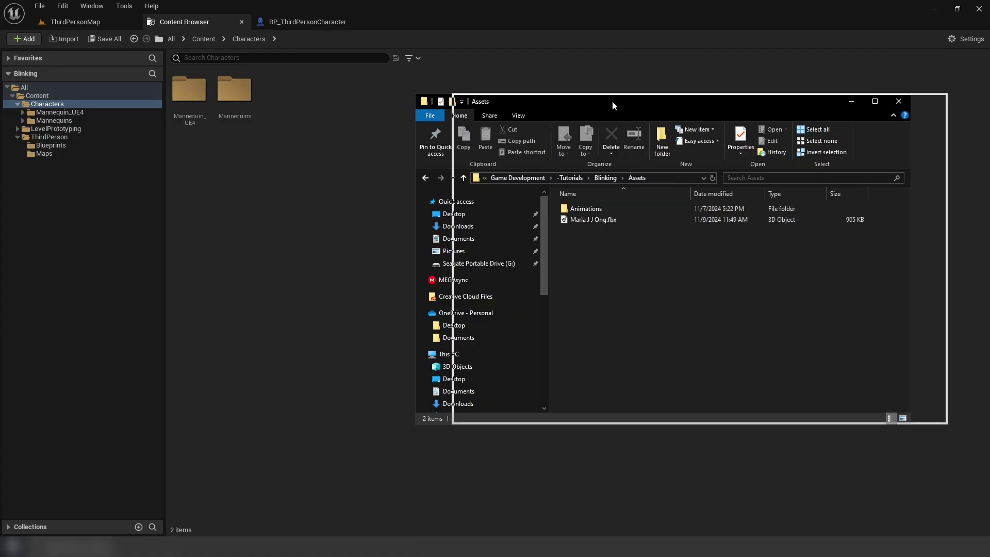
Switch to Unreal Engine and import Maria J J Ong.fbx into the Characters folder as a skeletal mesh with Import Morph Targets enabled.
left_click_drag(607, 78, 607, 79)
left_click_drag(446, 396, 597, 397)
left_click(745, 194)
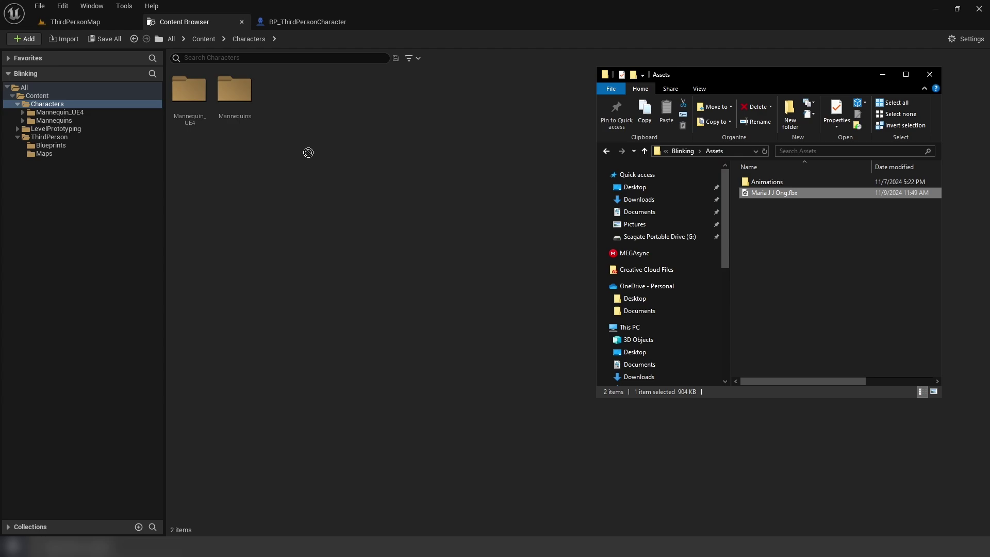
left_click_drag(295, 198, 258, 202)
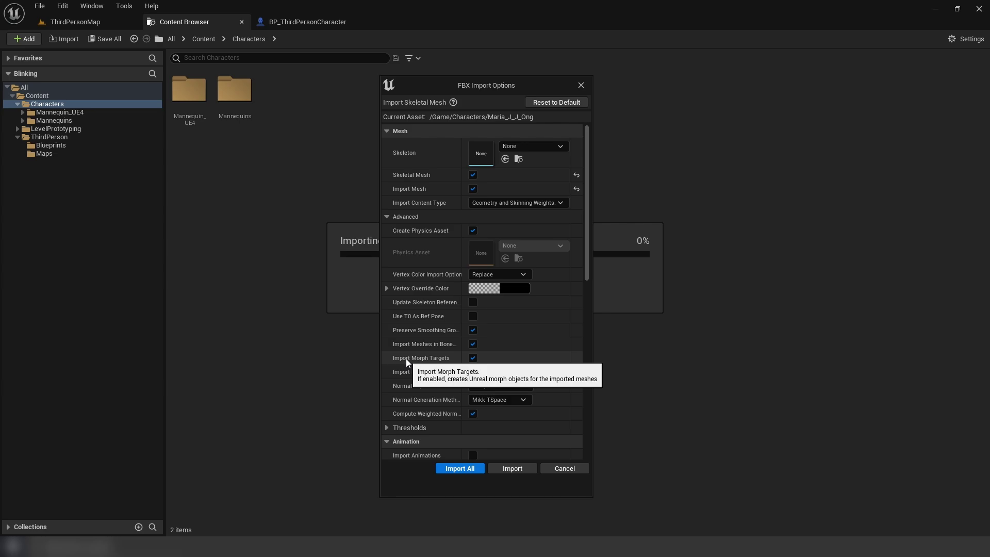
left_click(459, 468)
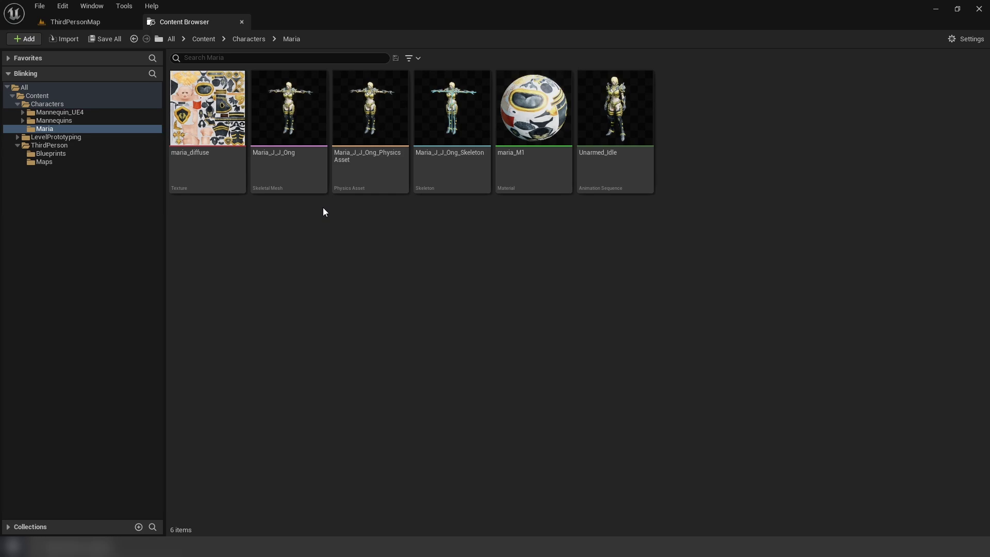
Open the Maria_J_J_Ong skeletal mesh and preview the blink morph target on the face at a weight of about 0.76.
left_click(276, 107)
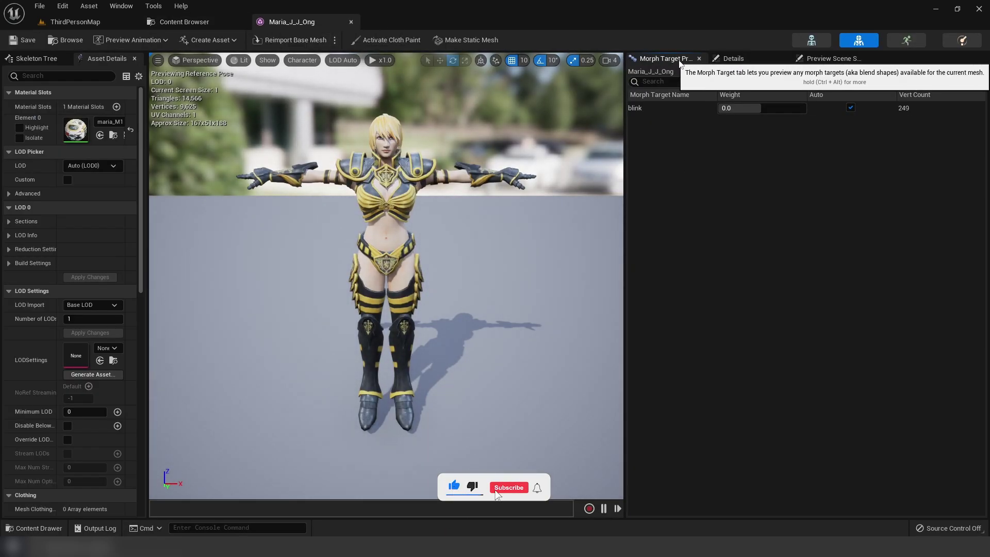
left_click_drag(729, 114, 795, 113)
middle_click_drag(472, 160, 456, 36)
scroll(472, 160, "up", 10)
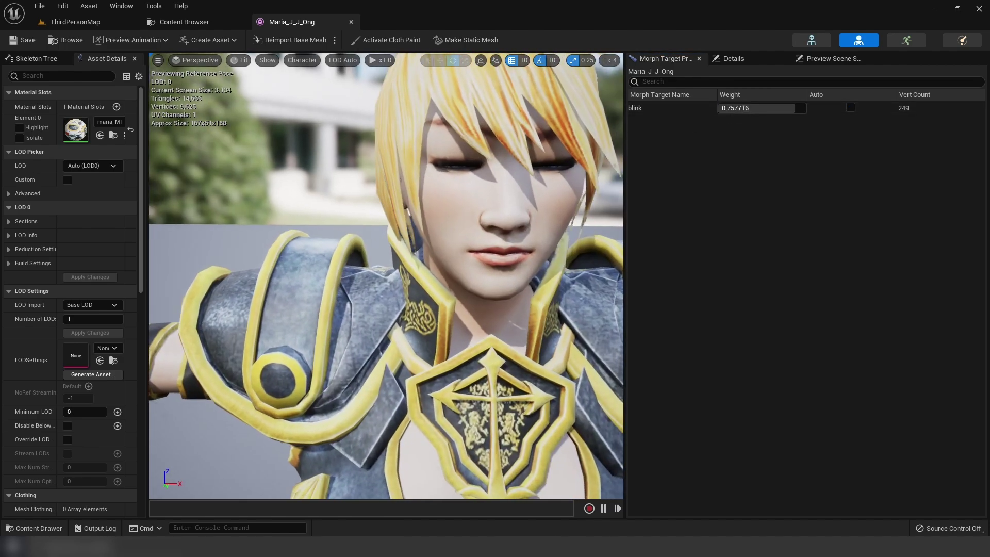
Reset the blink morph target's weight to 0 and close the skeletal mesh editor.
left_click_drag(769, 108, 733, 109)
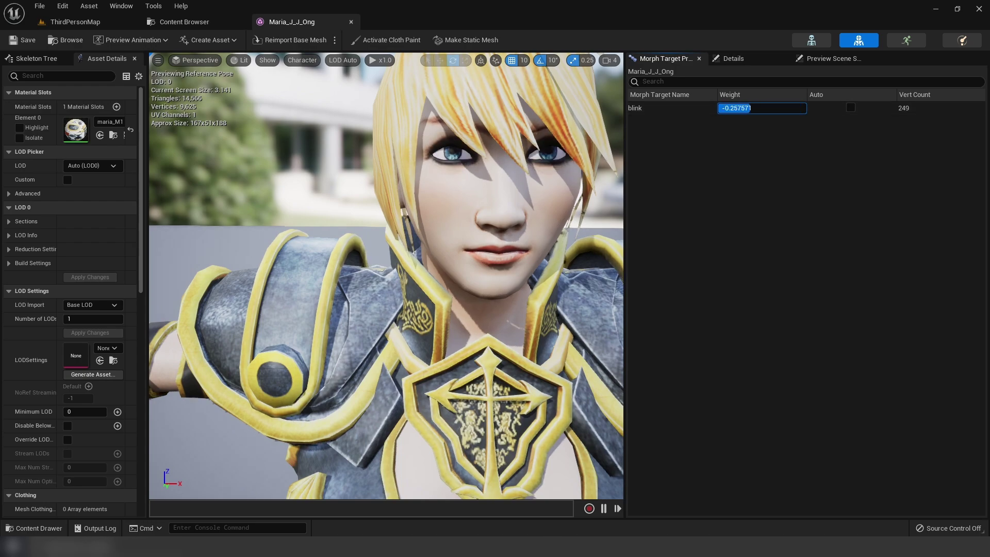
type("1")
key("Return")
key("Return")
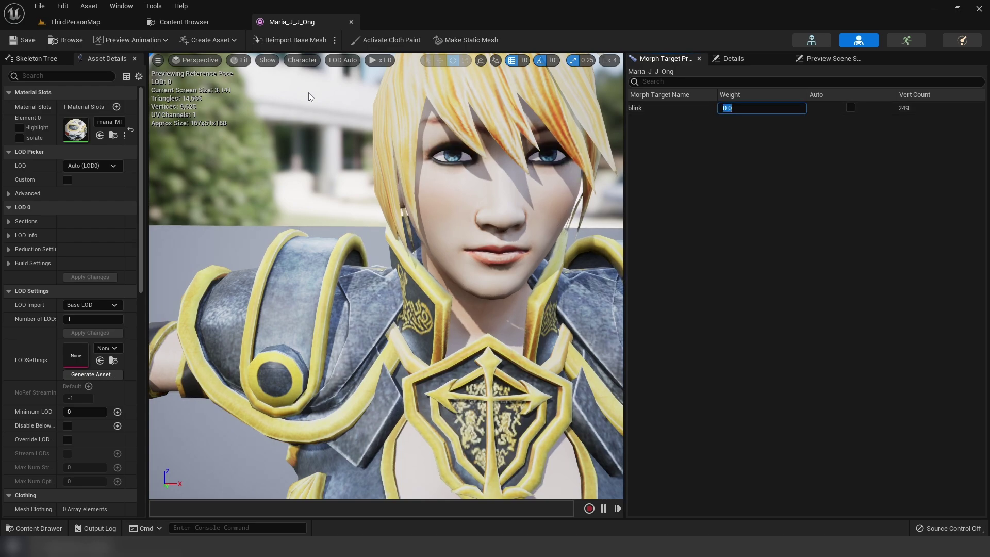
left_click(353, 21)
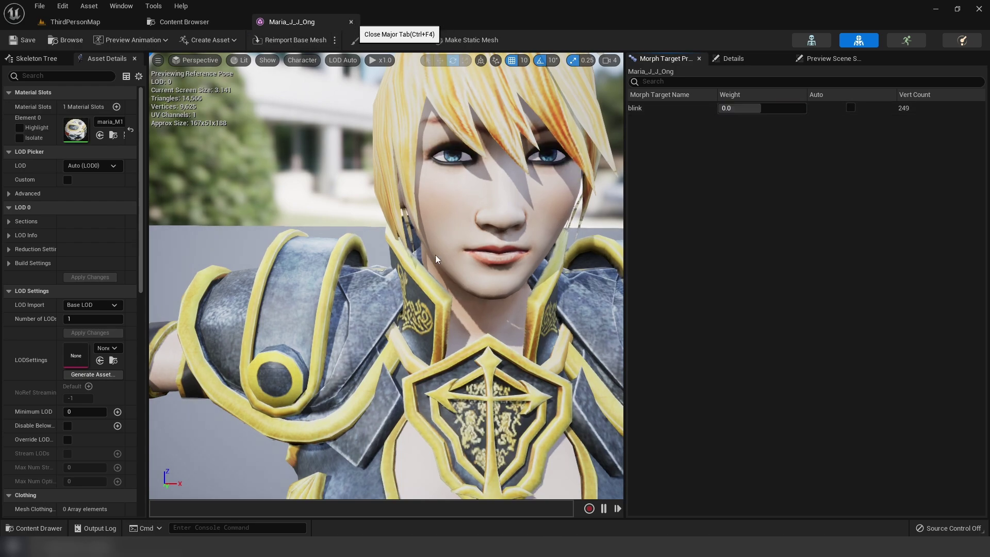
left_click(393, 287)
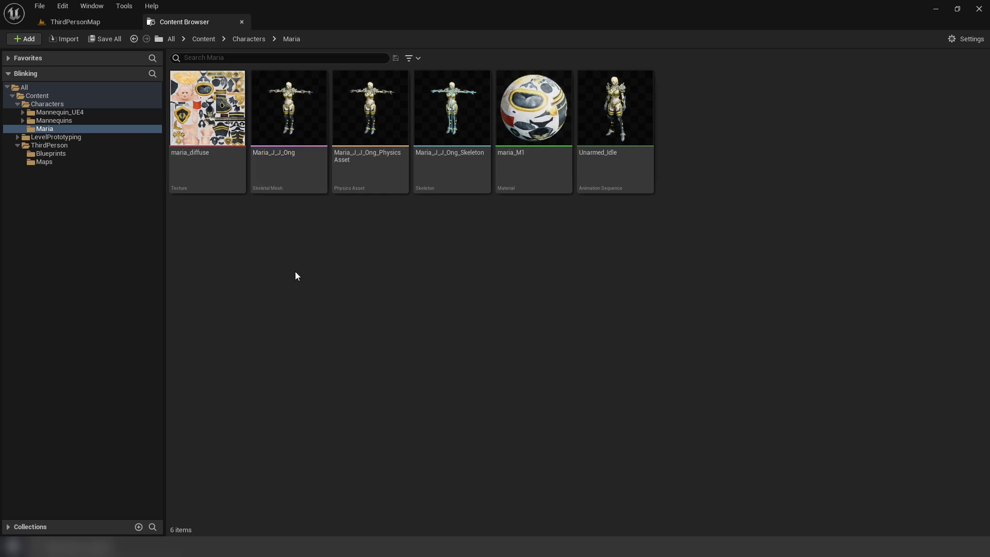
Open the BP_ThirdPersonCharacter blueprint from the ThirdPerson Blueprints folder.
left_click(58, 146)
left_click(52, 154)
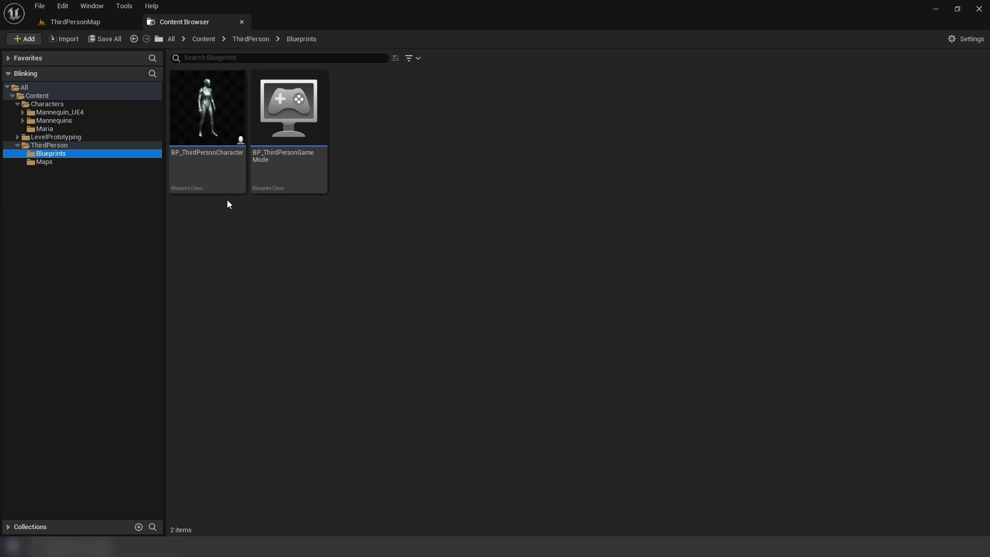
left_click(195, 106)
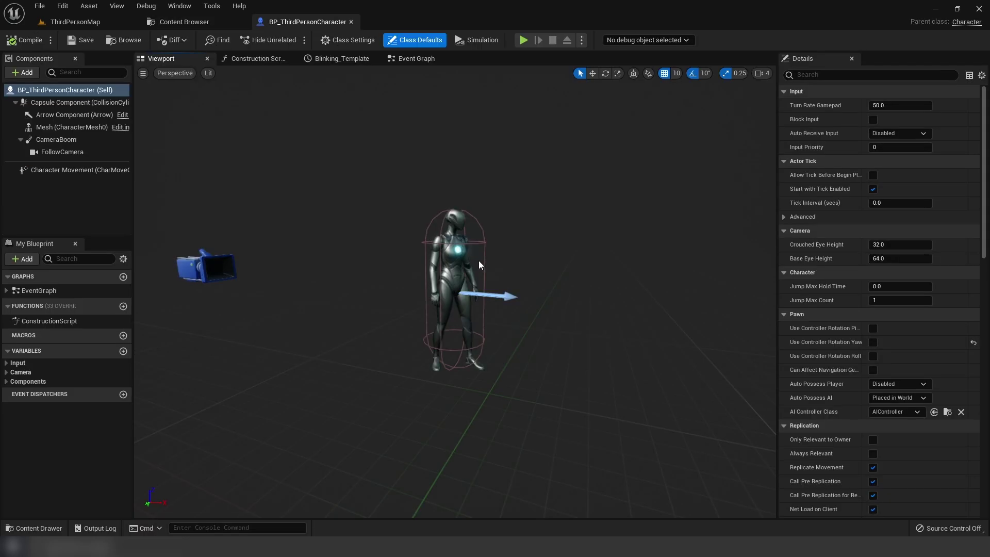
Replace the character Mesh component's skeletal mesh with Maria_J_J_Ong.
scroll(478, 261, "up", 5)
left_click(460, 249)
left_click_drag(509, 257, 528, 272, "alt")
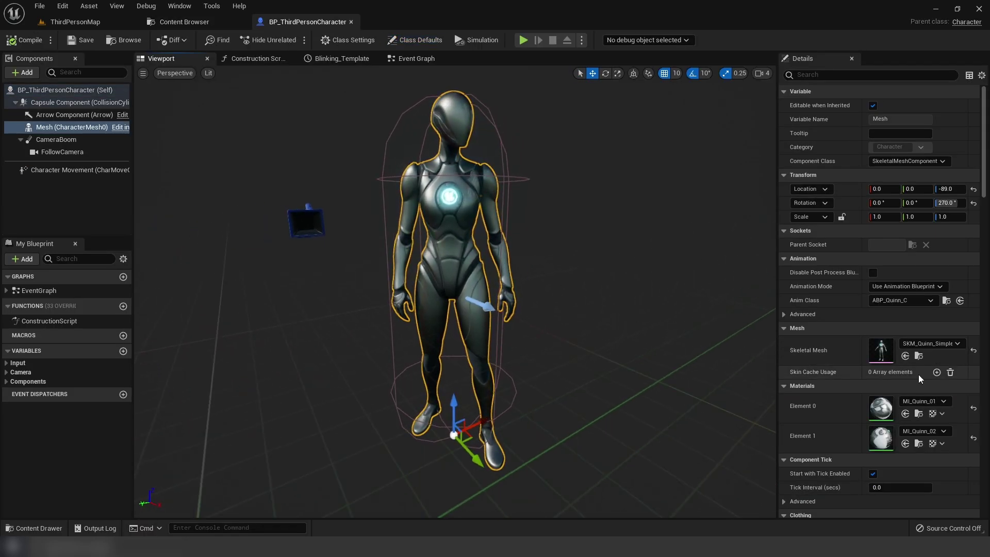
left_click(952, 343)
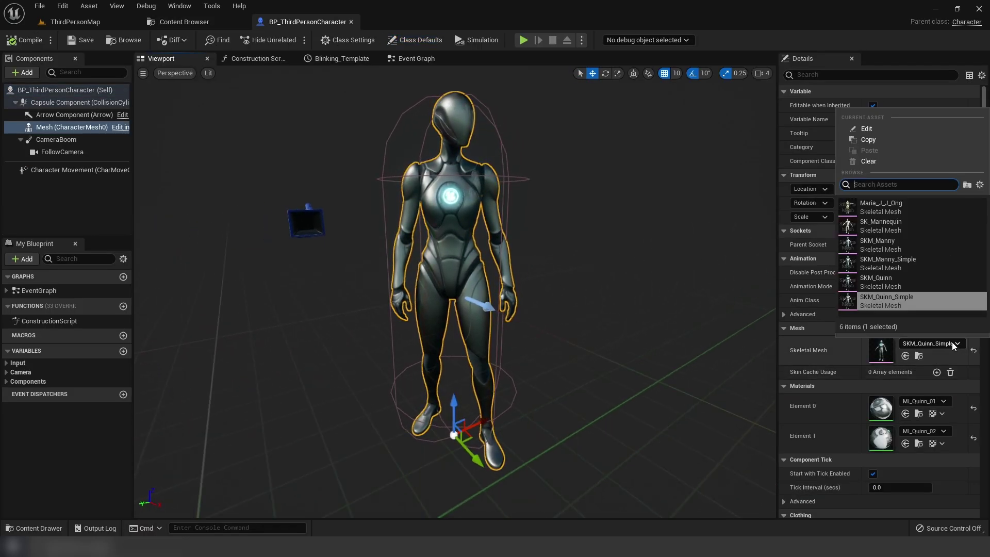
left_click(880, 207)
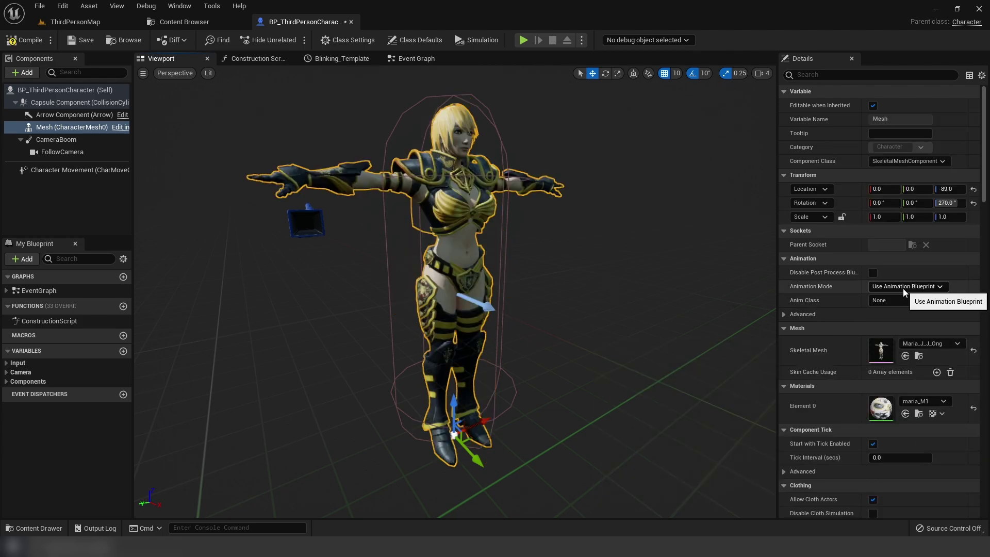
Set the CameraBoom's Target Arm Length to 50.
left_click_drag(453, 252, 482, 263, "alt")
left_click_drag(398, 244, 438, 257, "alt")
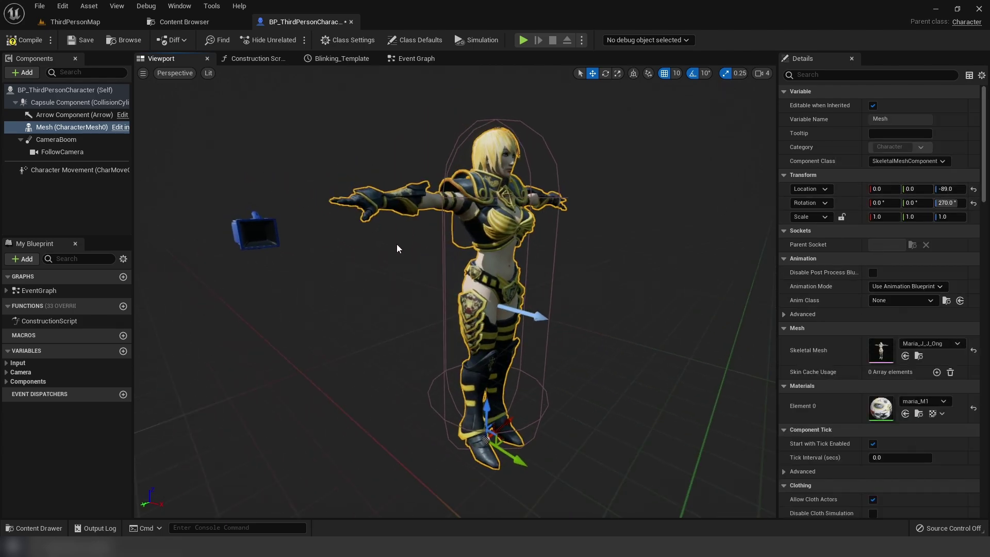
left_click(268, 222)
left_click(56, 140)
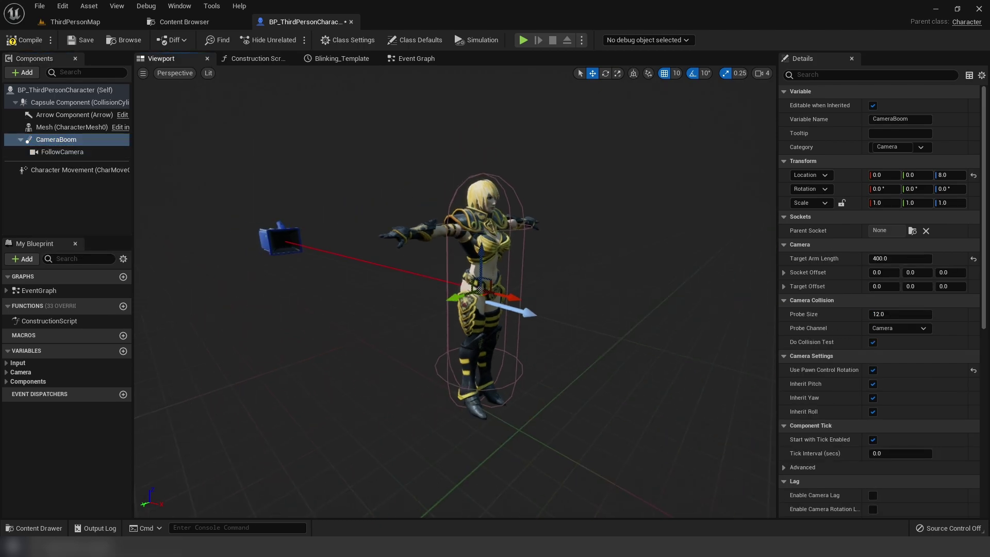
left_click(886, 258)
type("50")
key("Return")
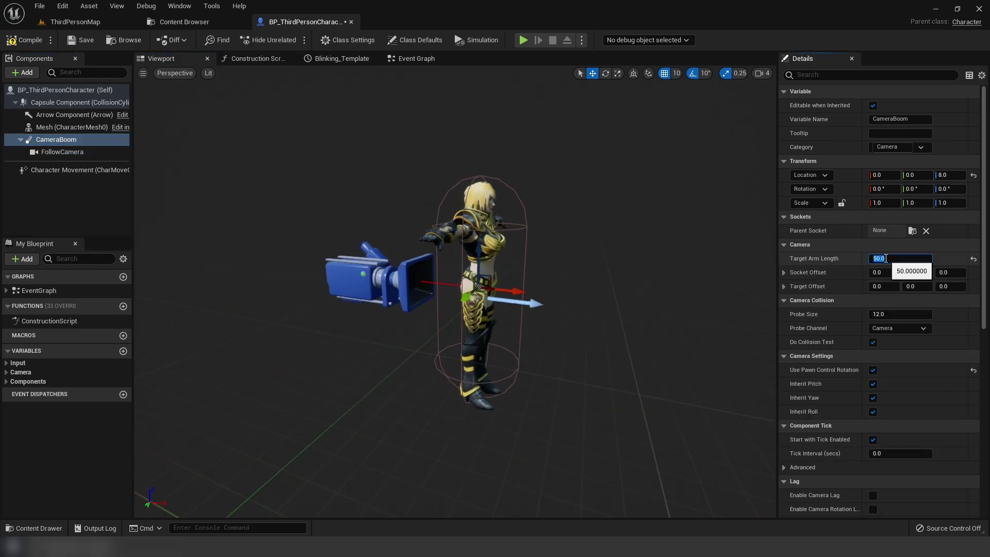
Set the CameraBoom's Target Arm Length to 100 and raise it to a Z location of 68, compiling and saving the blueprint.
type("100")
key("Return")
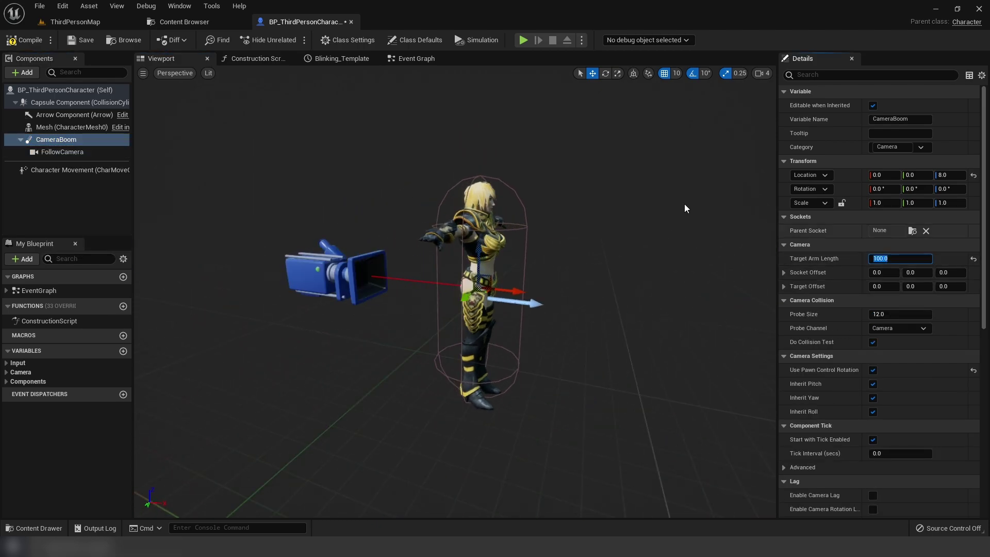
left_click_drag(478, 248, 479, 159)
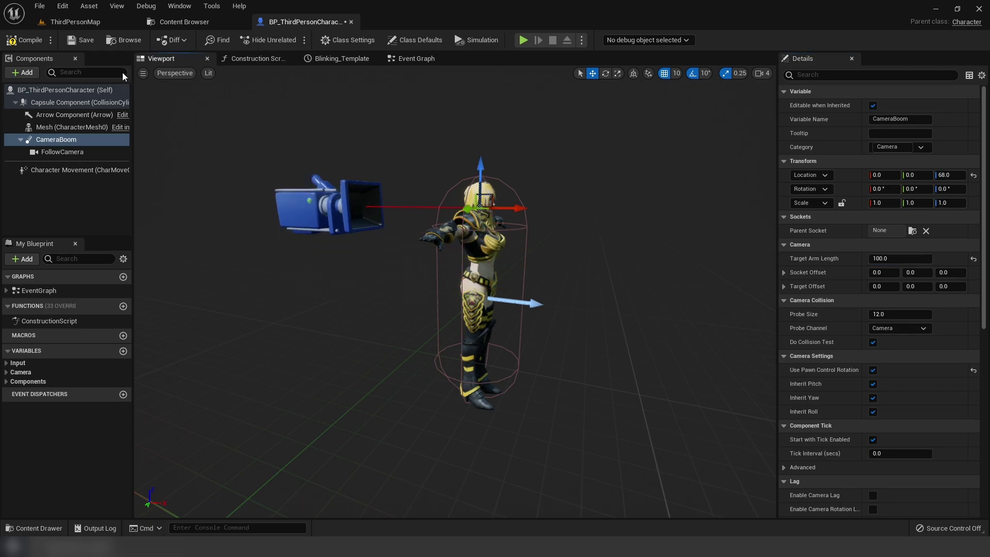
left_click(31, 40)
left_click(76, 40)
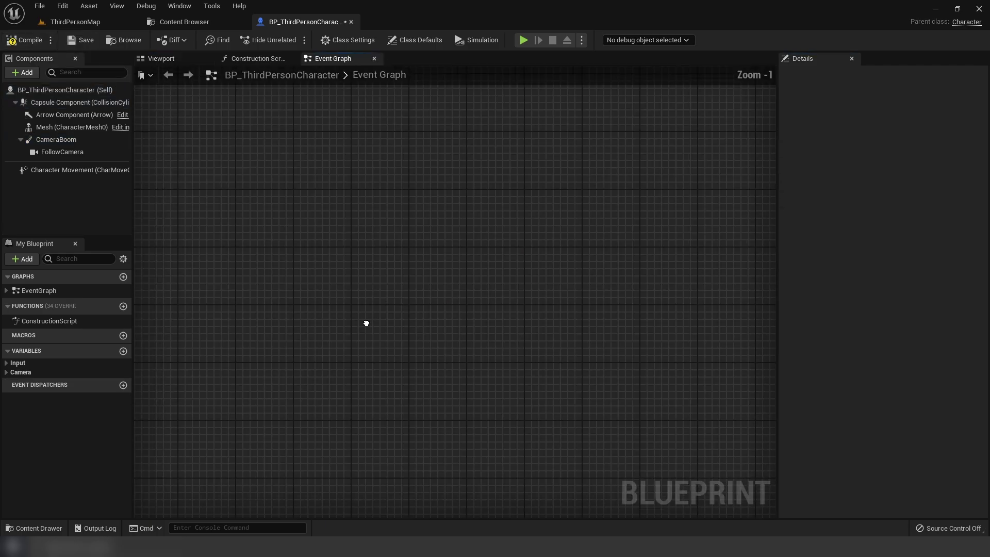
Add a Mesh reference with a connected Set Morph Target node in an empty area of the Event Graph.
right_click_drag(367, 323, 357, 307)
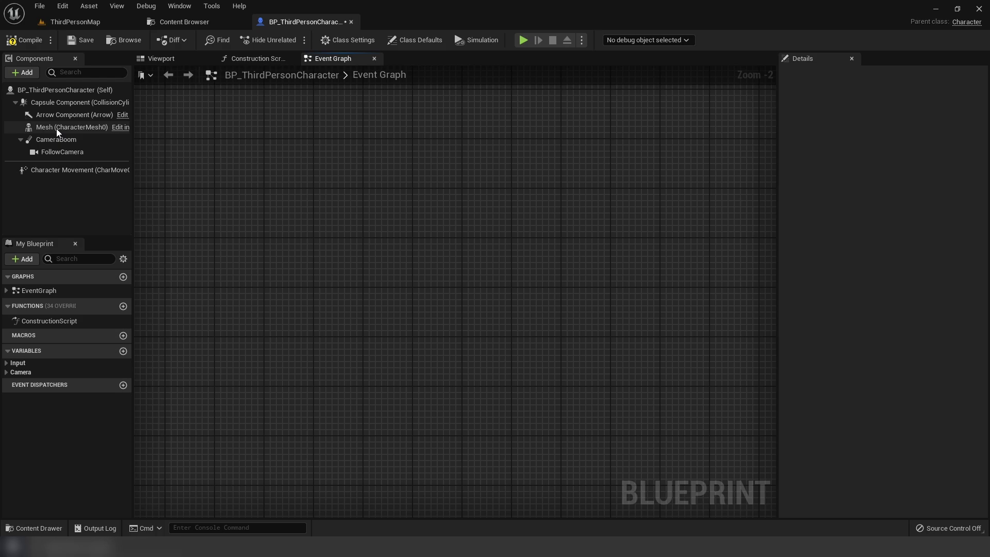
left_click_drag(57, 128, 514, 235)
scroll(318, 292, "up", 2)
type("Set morph t")
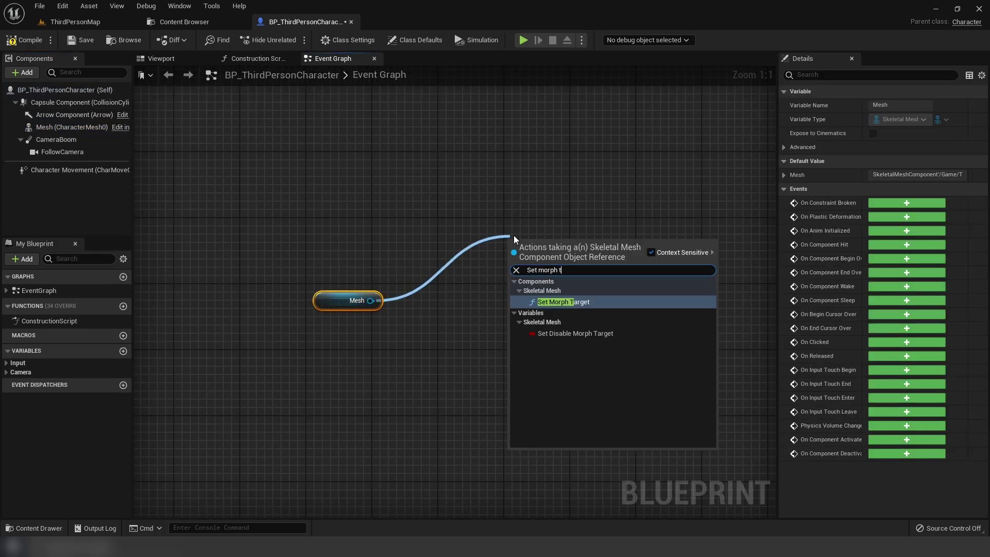
key("Return")
left_click_drag(548, 267, 550, 181)
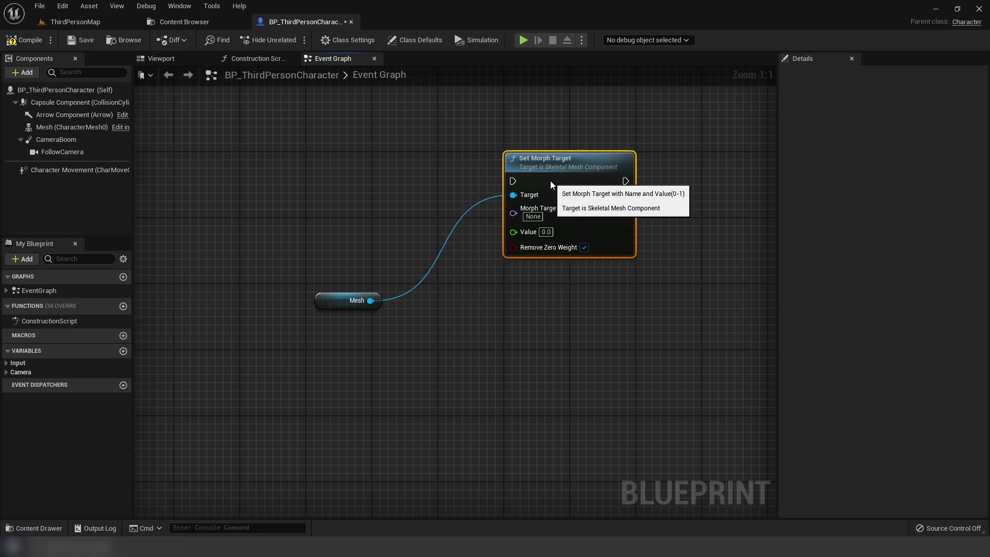
left_click_drag(323, 298, 398, 232)
right_click_drag(386, 266, 292, 356)
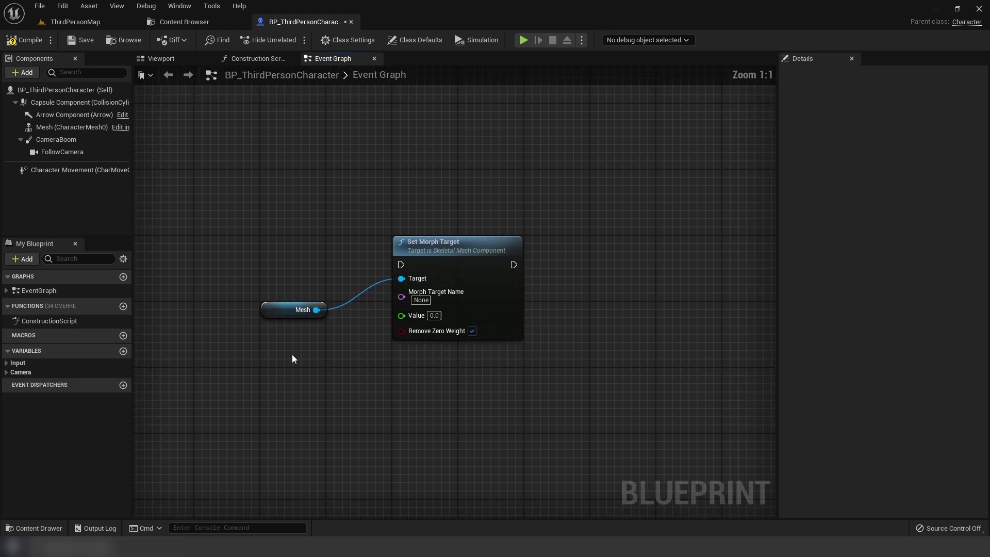
Set the Morph Target Name to blink and move the Mesh and Set Morph Target nodes to an open area of the graph.
type("blink")
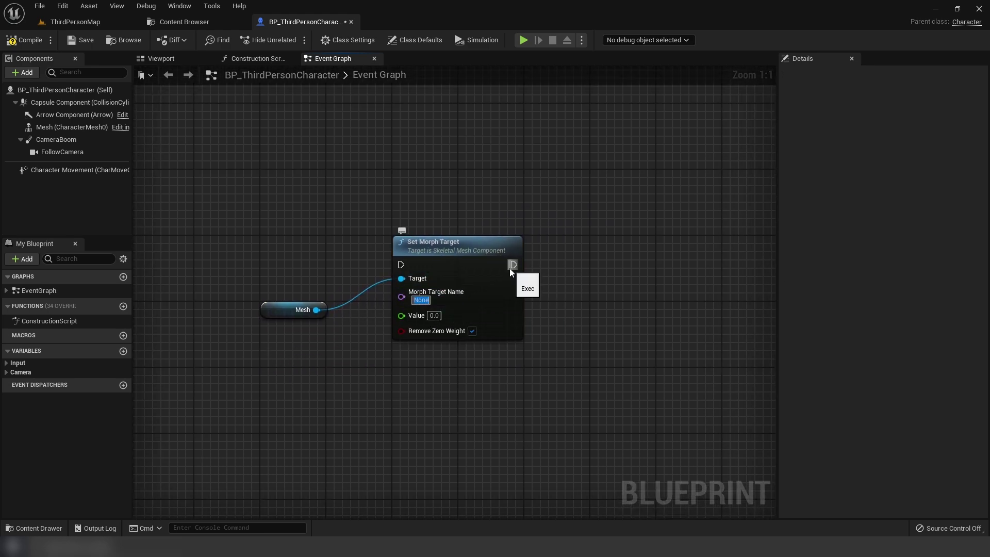
key("Return")
scroll(475, 388, "down", 2)
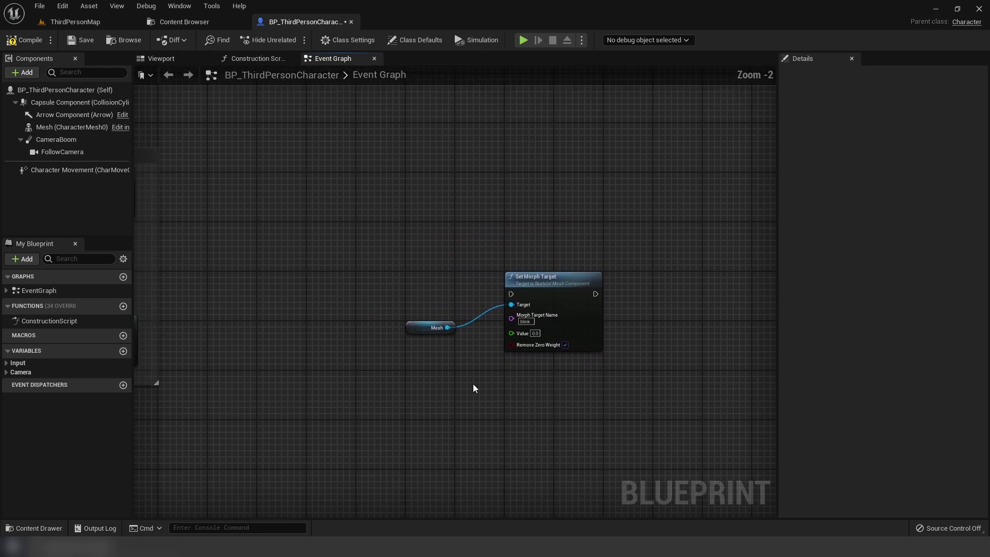
scroll(578, 268, "up", 2)
right_click_drag(384, 298, 365, 259)
left_click_drag(379, 416, 586, 230)
scroll(583, 233, "down", 2)
right_click_drag(578, 237, 528, 128)
left_click_drag(520, 109, 566, 357)
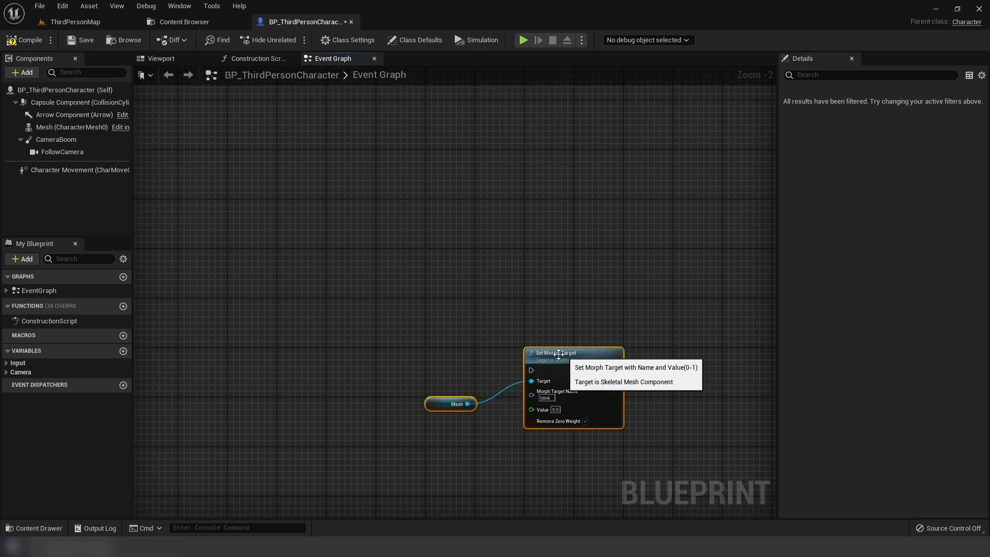
left_click(454, 350)
Add a timeline named Blinking to the left of the Mesh and Set Morph Target nodes.
right_click_drag(455, 350, 607, 200)
scroll(462, 209, "up", 2)
right_click(462, 209)
type("Timeline")
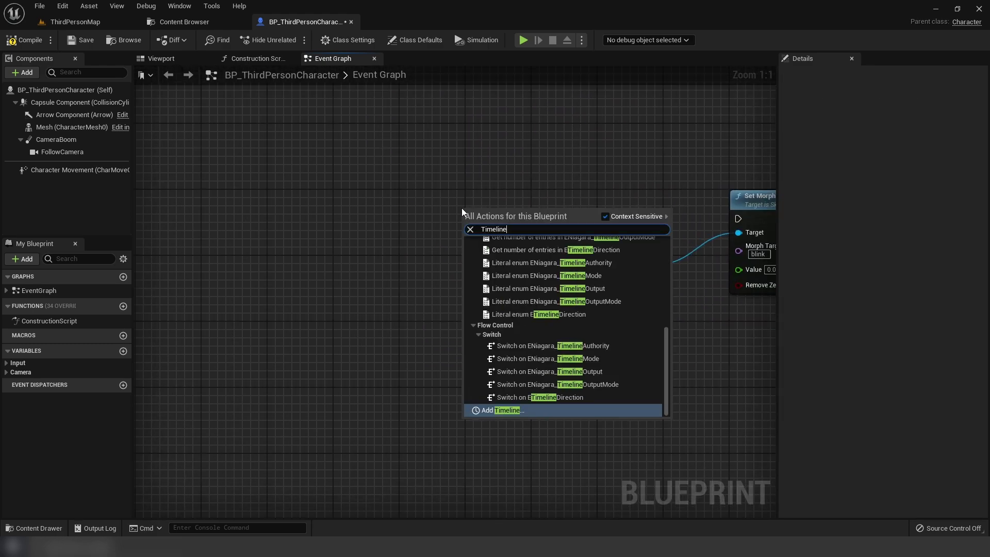
key("Return")
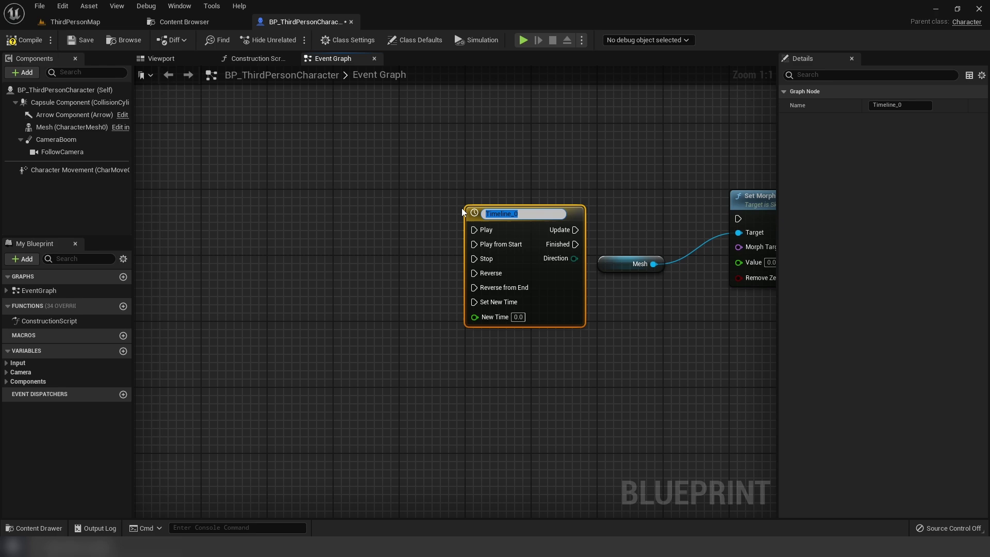
type("Blinking")
key("Return")
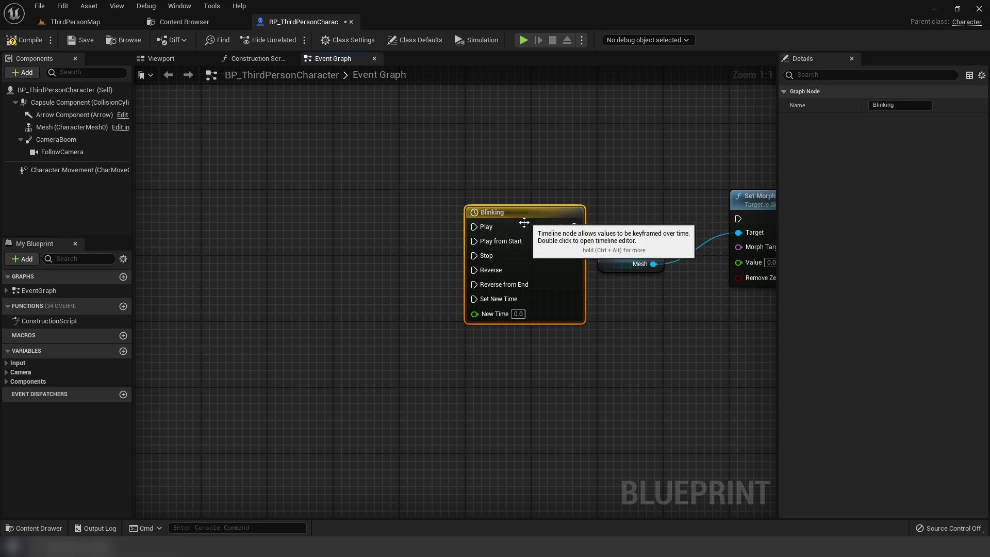
left_click_drag(524, 217, 456, 136)
left_click(231, 119)
Add a custom event named Blink to the left of the Blinking timeline.
right_click_drag(231, 119, 258, 176)
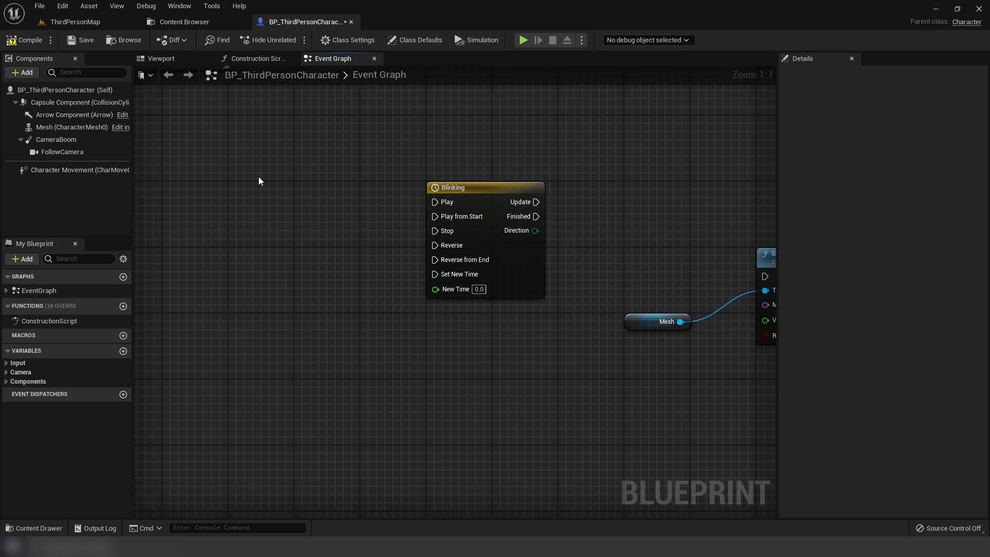
right_click(283, 204)
type("custom")
key("Return")
type("Blink")
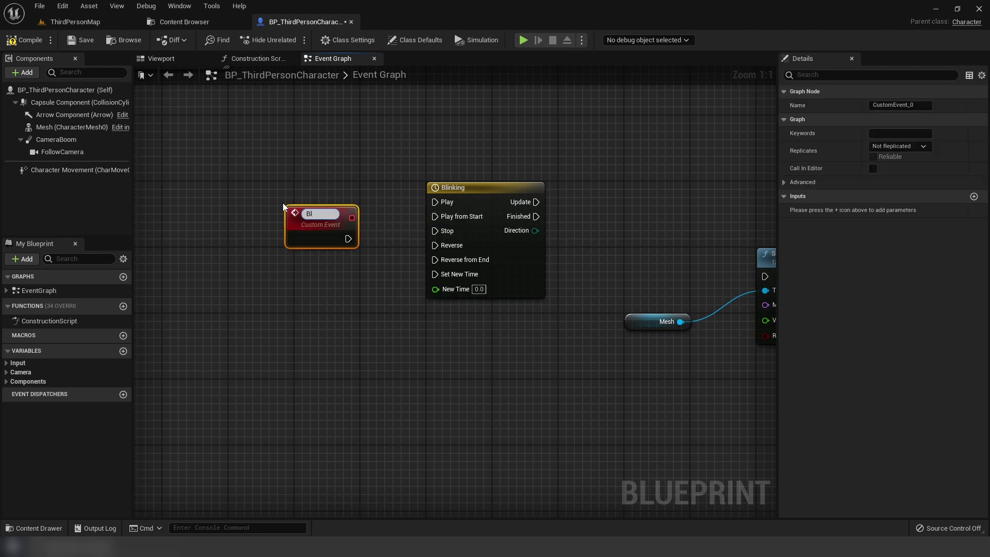
key("Return")
Connect the Blink event to the Blinking timeline's Play from Start input and straighten the connection.
left_click_drag(300, 220, 443, 219)
left_click_drag(214, 248, 479, 193)
key("q")
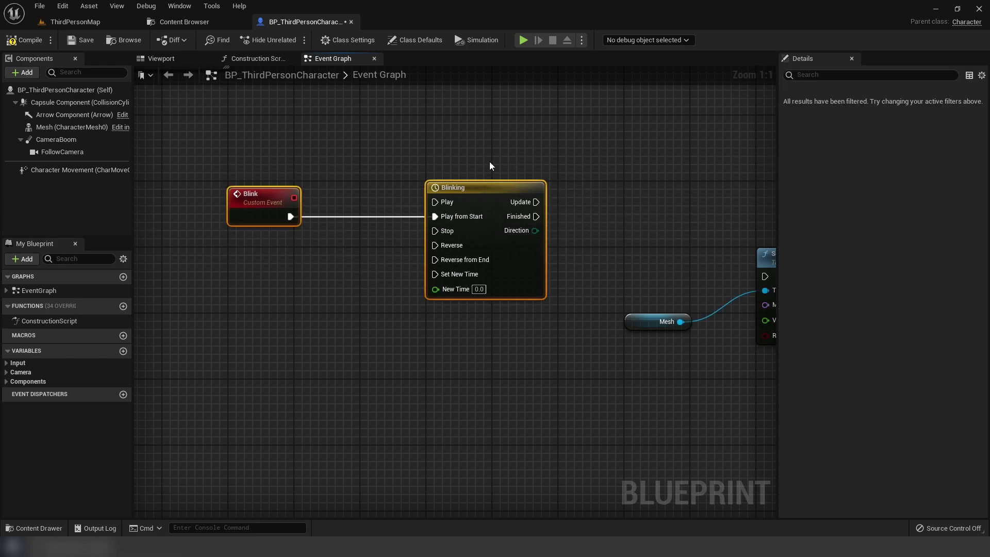
left_click(490, 163)
Connect the Blinking timeline's Update output to the Set Morph Target node and align the nodes.
right_click_drag(552, 218, 337, 199)
left_click_drag(321, 184, 549, 258)
left_click_drag(461, 314, 594, 178)
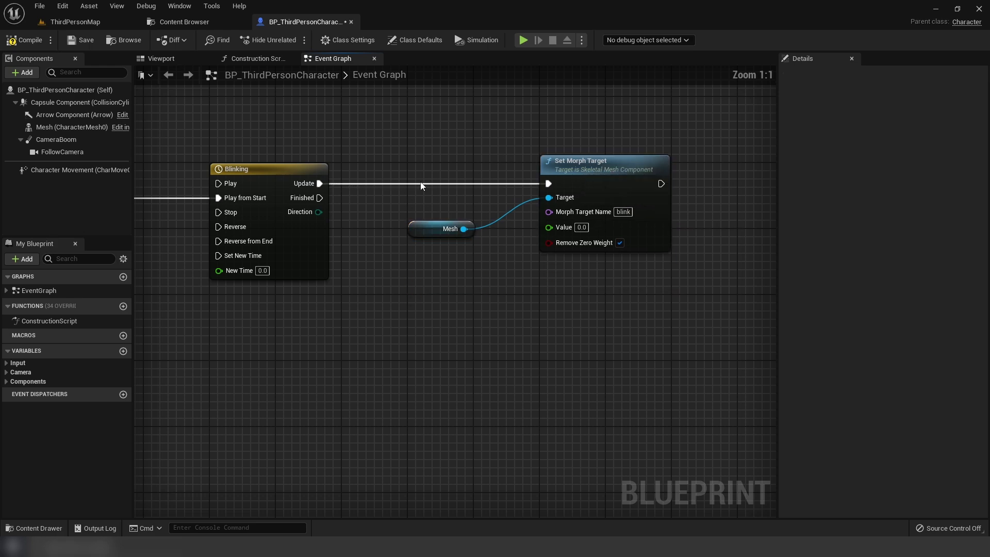
right_click_drag(310, 335, 442, 359)
Open the Blinking timeline and add a float track named Value.
left_click(382, 205)
double_click(382, 205)
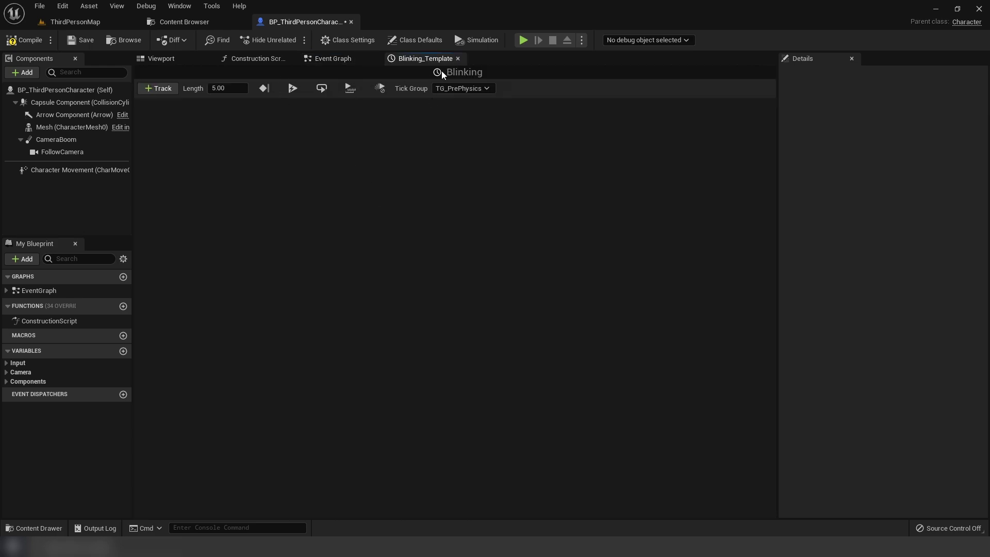
left_click(151, 85)
left_click(166, 101)
type("Value")
key("Return")
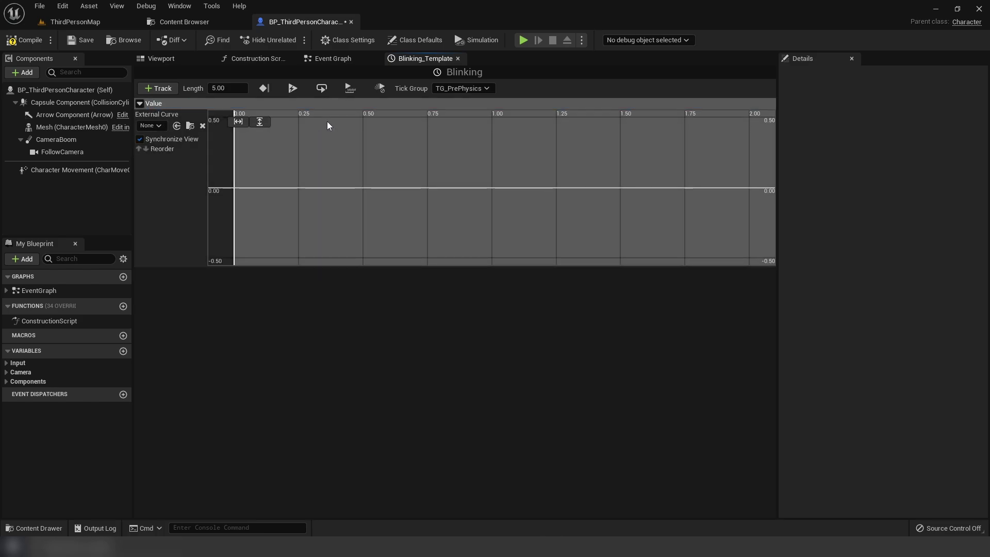
Set the Blinking timeline's length to 0.5.
left_click(229, 89)
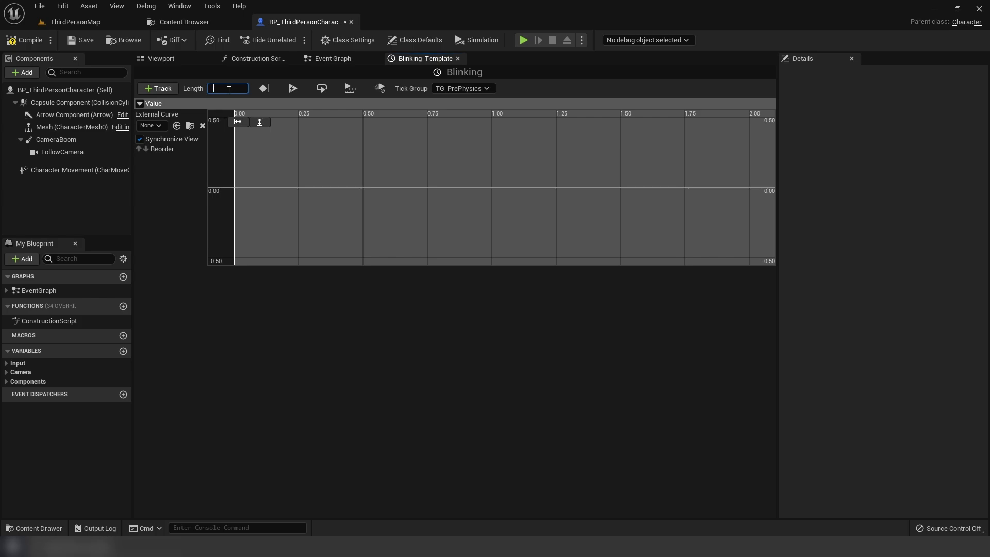
type("0.5")
key("Return")
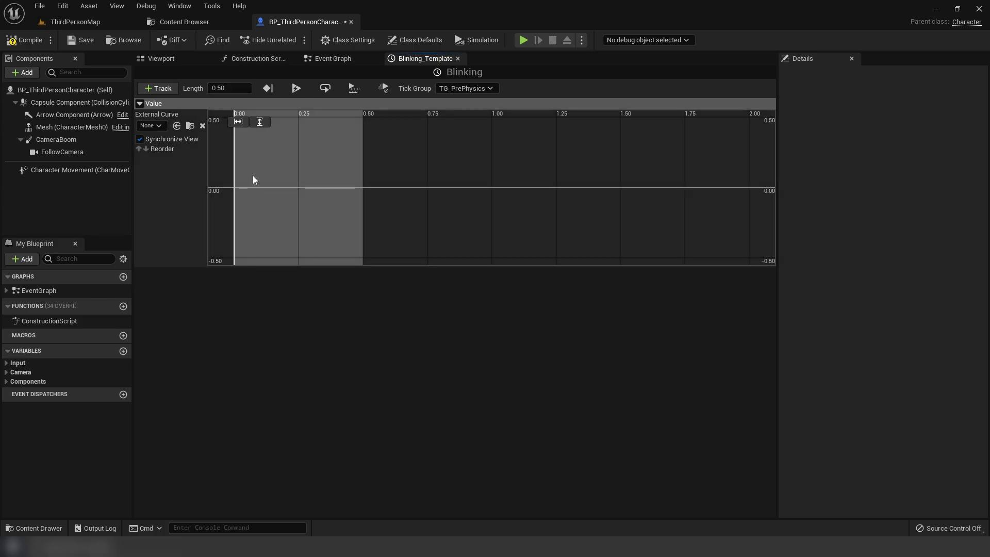
Add the first key to the Value curve at time 0 with a value of 0.
right_click(236, 159)
left_click(269, 184)
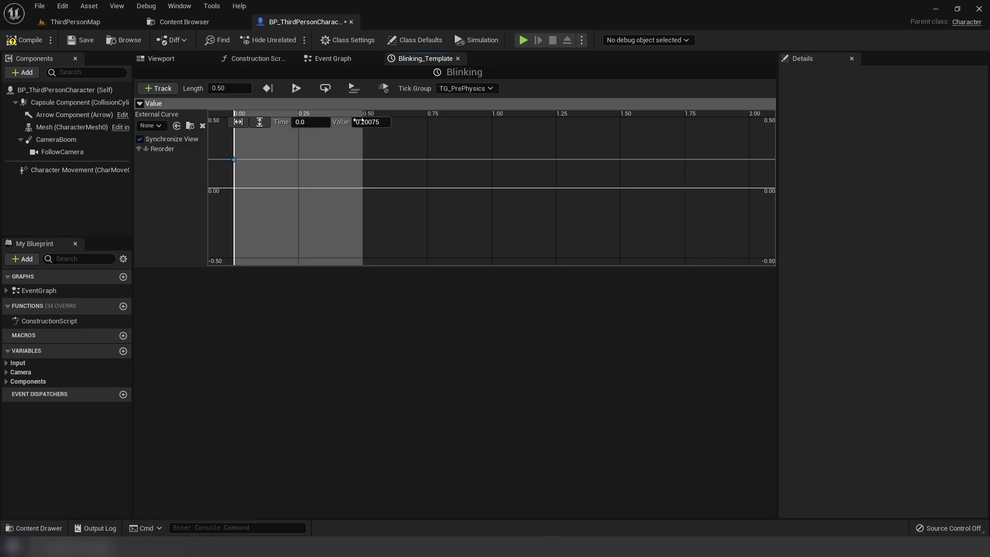
key("Return")
Add a second key to the Value curve at time 0.05 and raise its value to form the blink's peak.
right_click(267, 158)
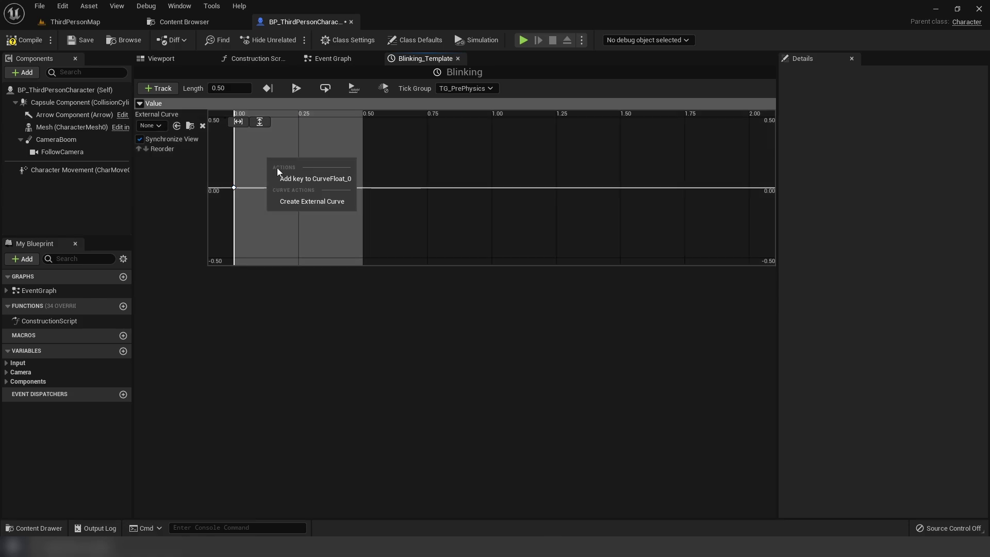
left_click(288, 177)
left_click(318, 126)
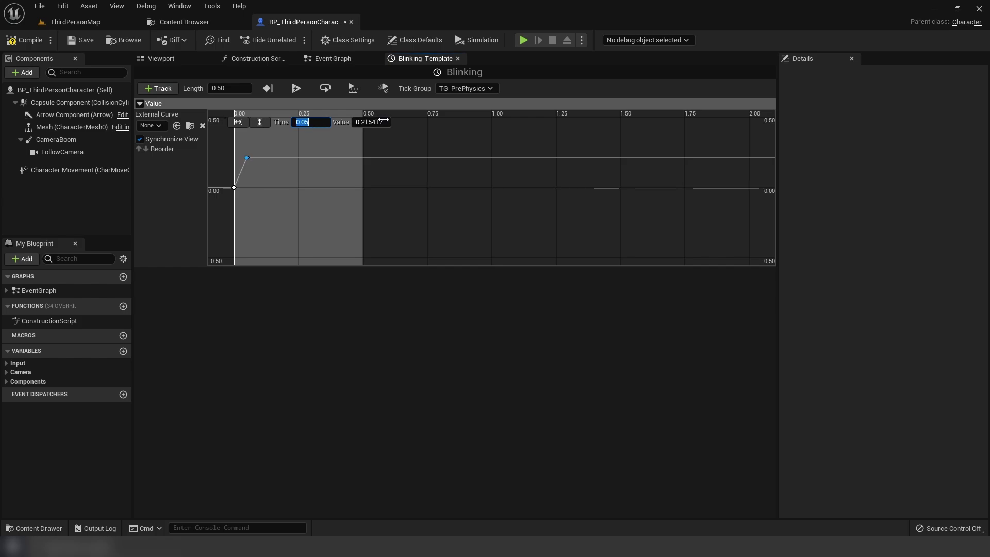
key("Return")
left_click(330, 208)
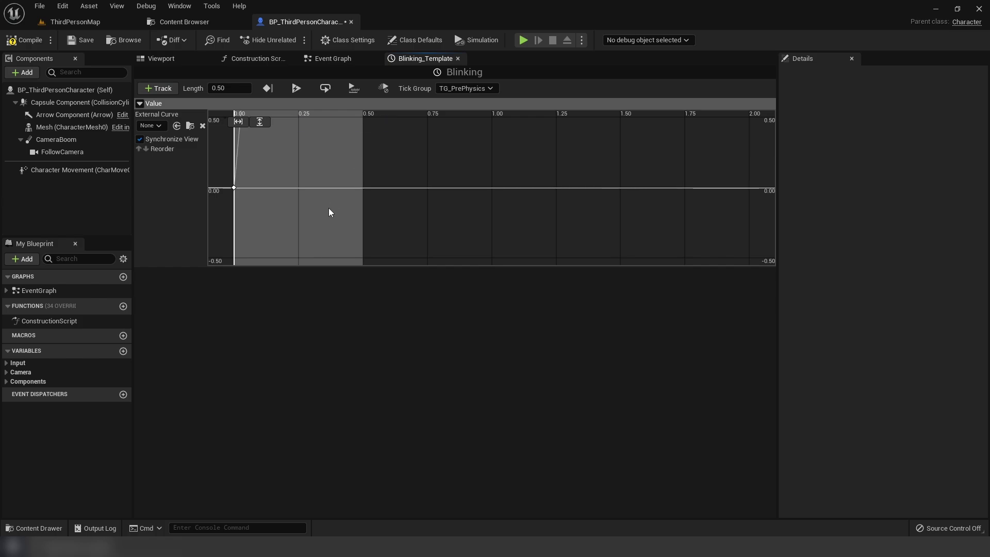
Add a third key to the Value curve at time 0.1 with value 0, and save the blueprint.
scroll(332, 208, "down", 4)
right_click(393, 158)
left_click(413, 174)
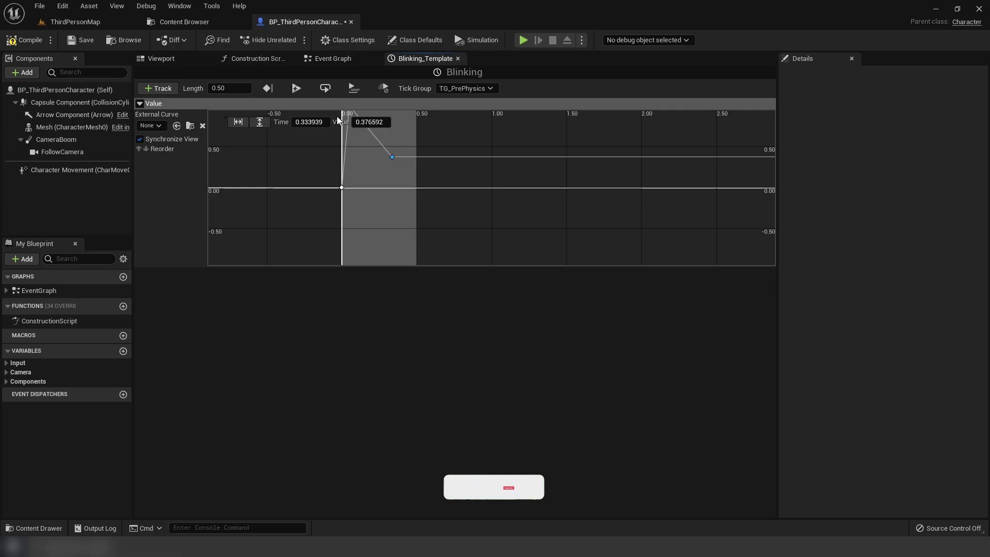
left_click(312, 121)
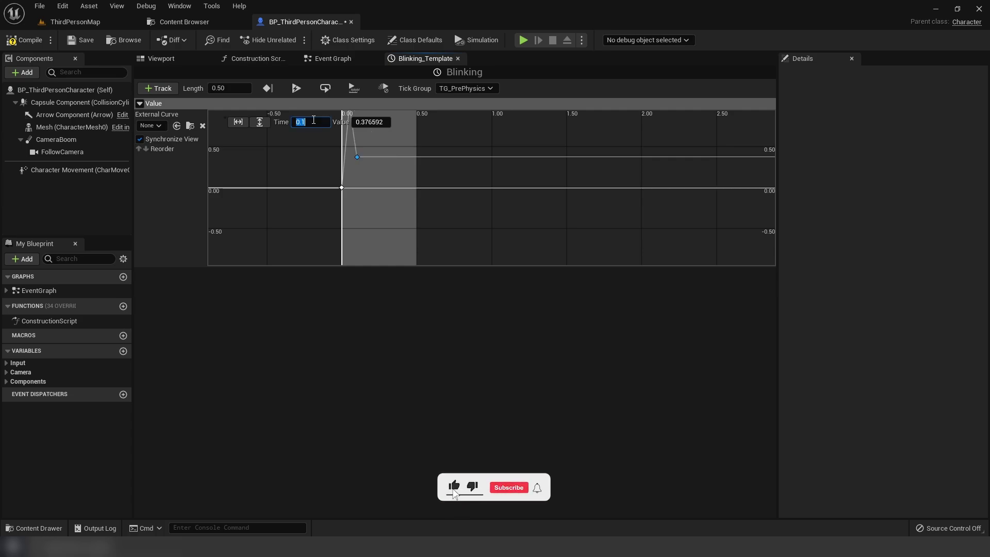
type("0")
key("Return")
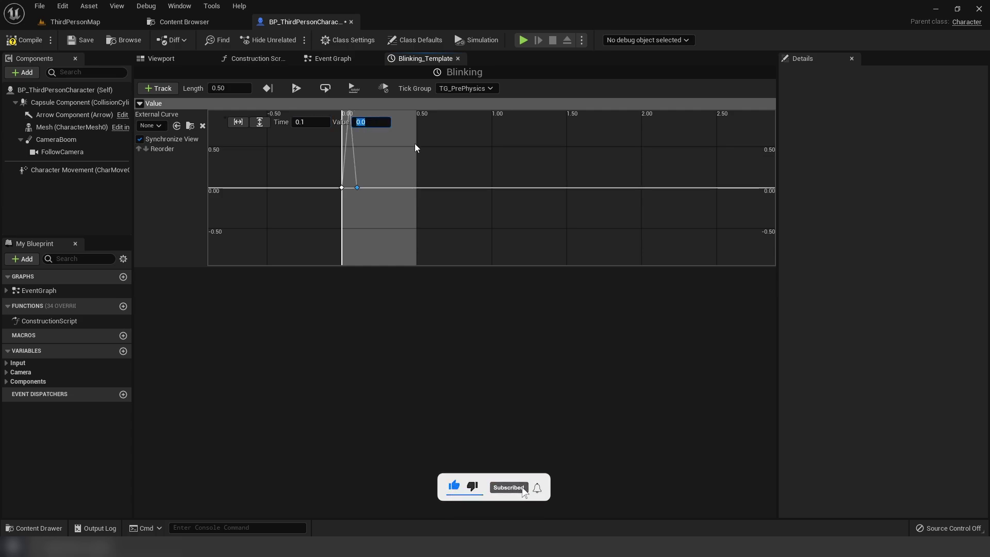
left_click(415, 146)
left_click(75, 41)
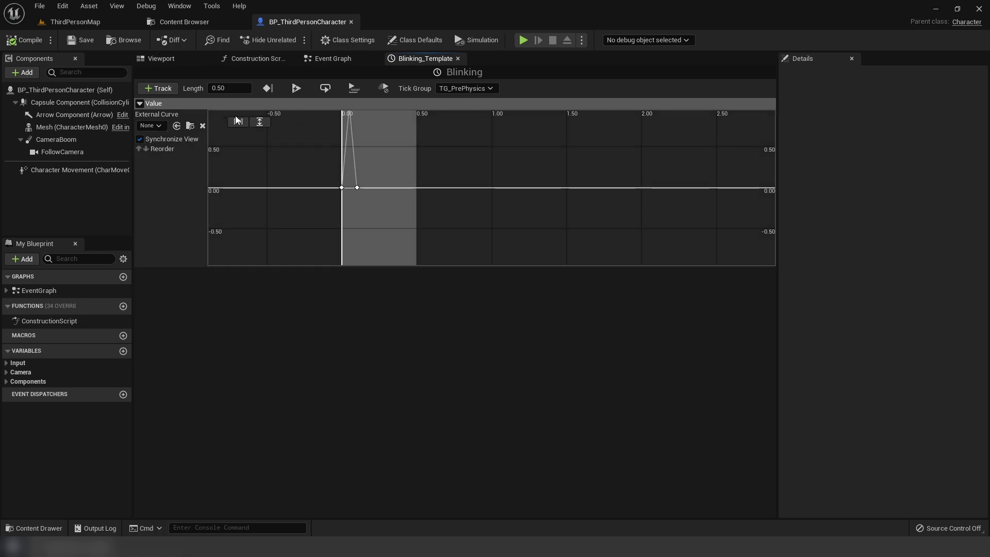
Set the Blinking timeline's length to 0.10 to match its last key, and compile and save the blueprint.
left_click(356, 186)
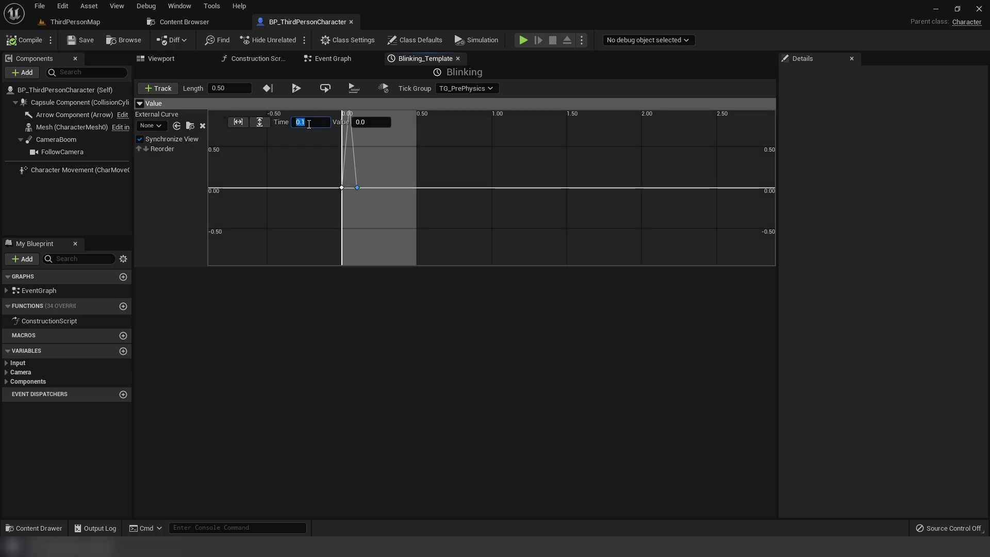
key("Return")
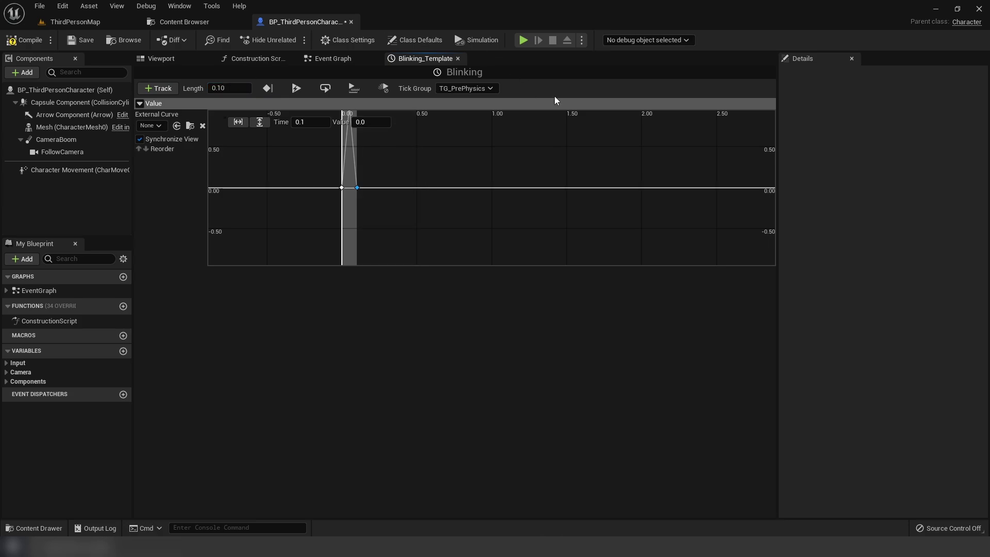
left_click(23, 39)
left_click(80, 40)
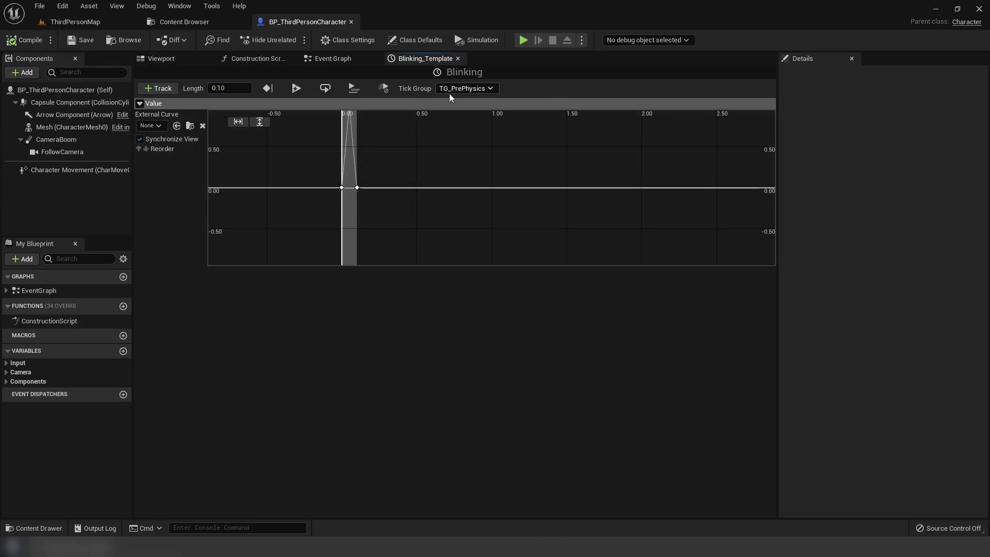
Close the timeline editor and connect the Blinking timeline's Value output to the Value input of Set Morph Target.
left_click(457, 59)
right_click_drag(278, 256, 375, 217)
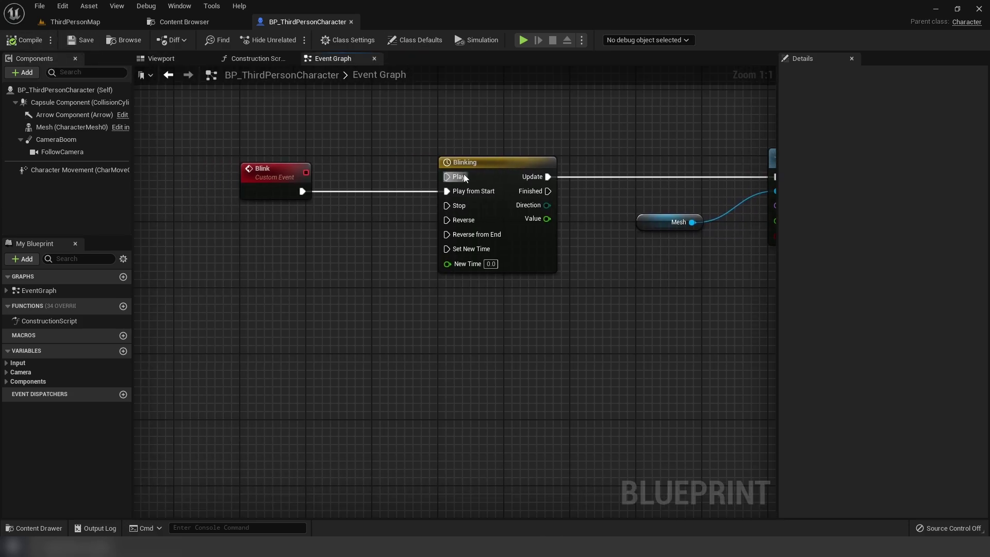
left_click_drag(482, 168, 418, 168)
left_click(463, 136)
right_click_drag(462, 136, 264, 135)
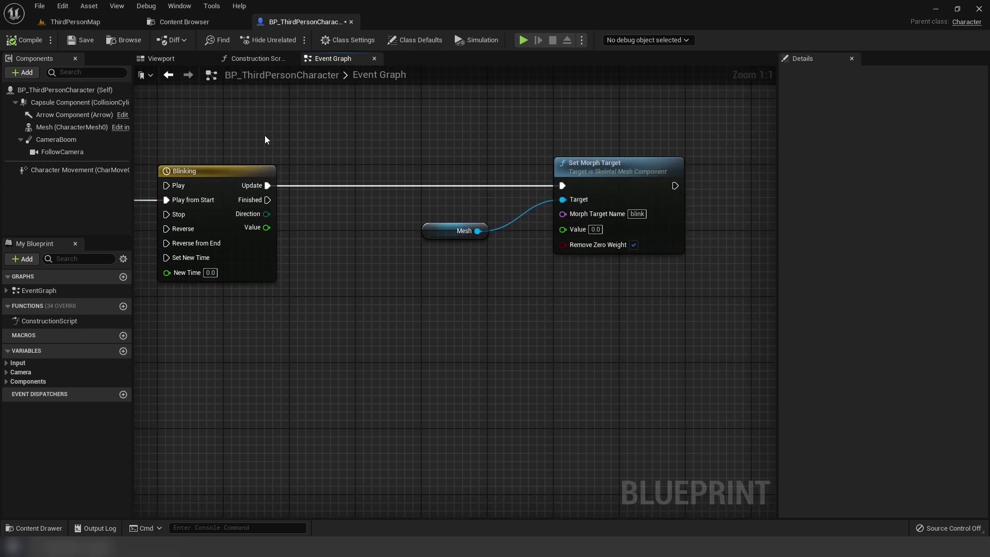
left_click_drag(258, 223, 581, 231)
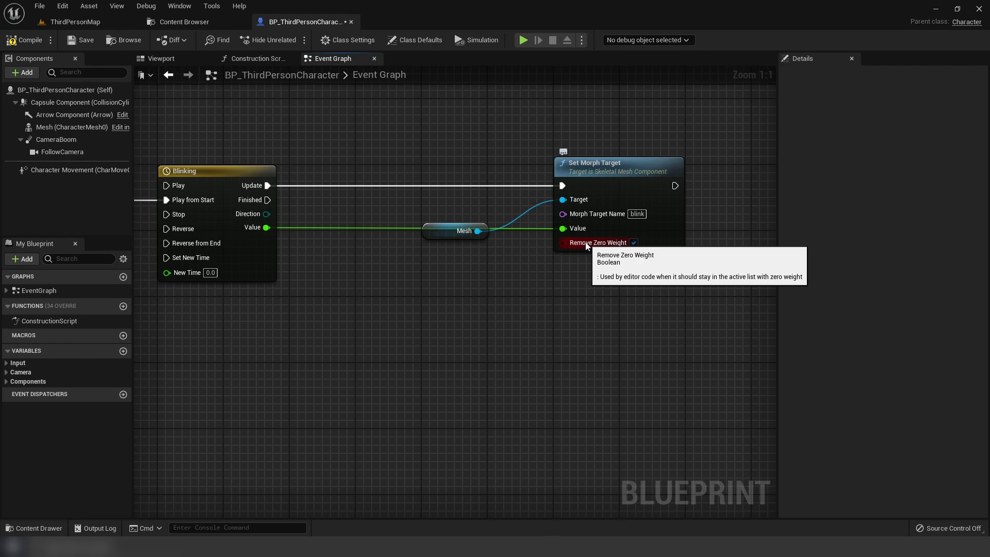
Turn off Remove Zero Weight on the Set Morph Target node and save the blueprint.
right_click_drag(574, 258, 556, 251)
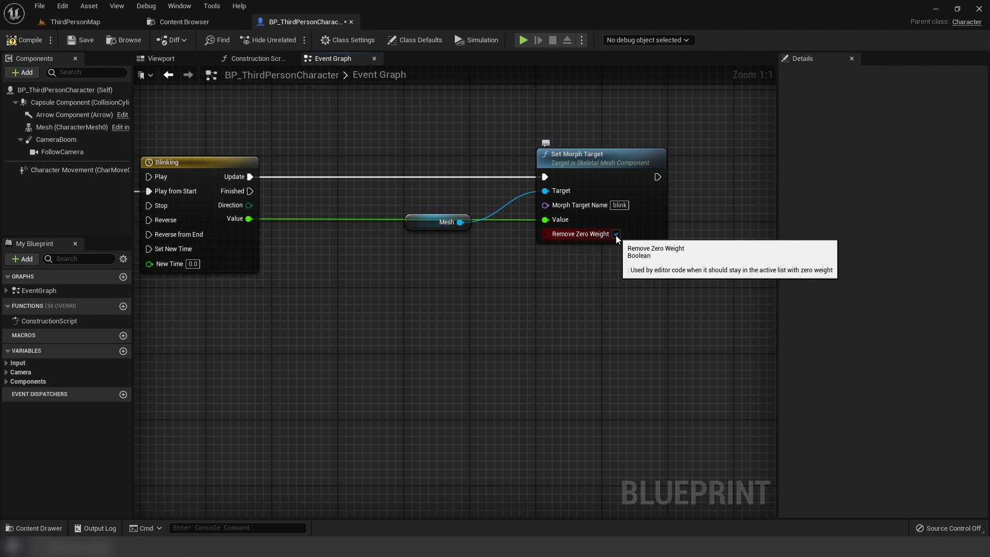
left_click(616, 234)
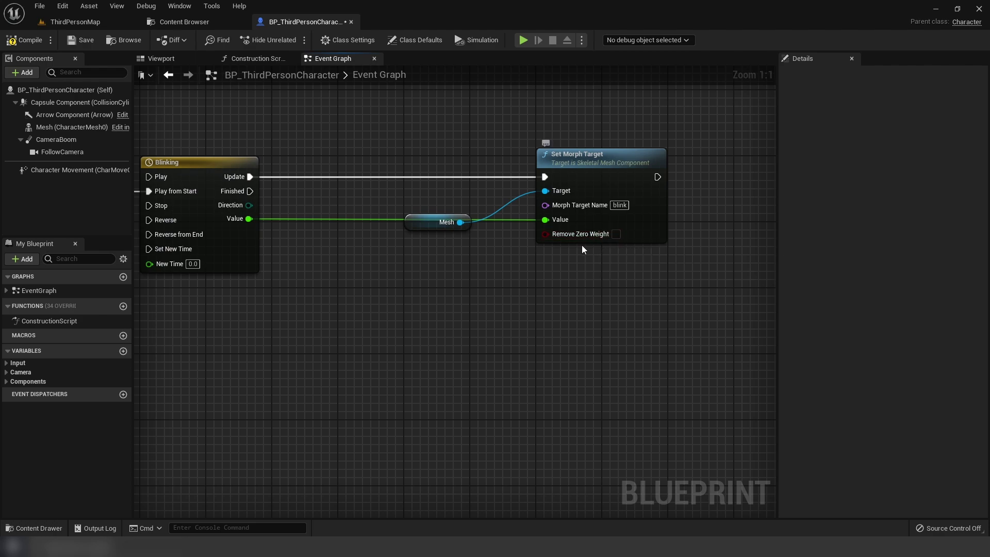
left_click(84, 41)
Add a Delay node driven by the Blinking timeline's Finished output and place it below the Mesh node.
right_click_drag(254, 199, 232, 191)
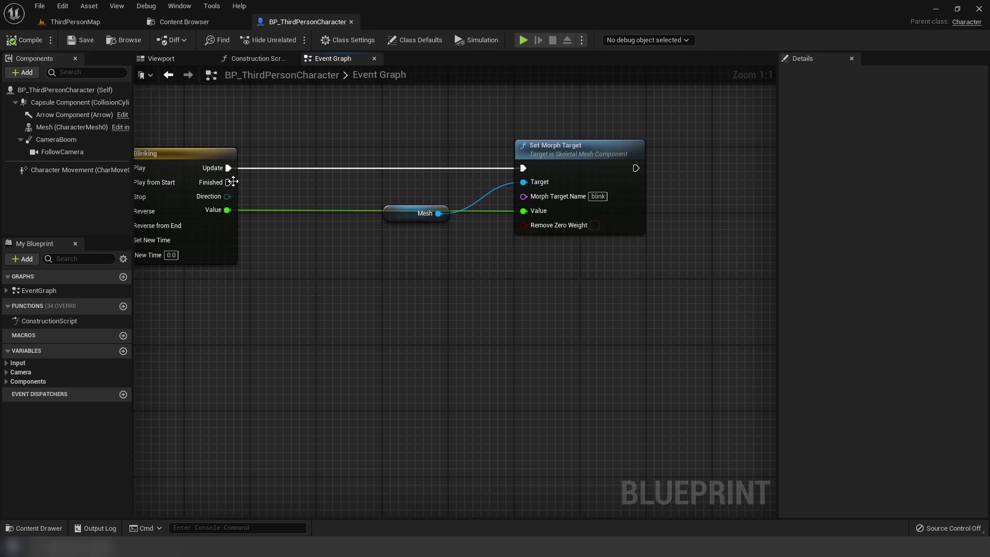
left_click_drag(229, 183, 350, 288)
type("Delay")
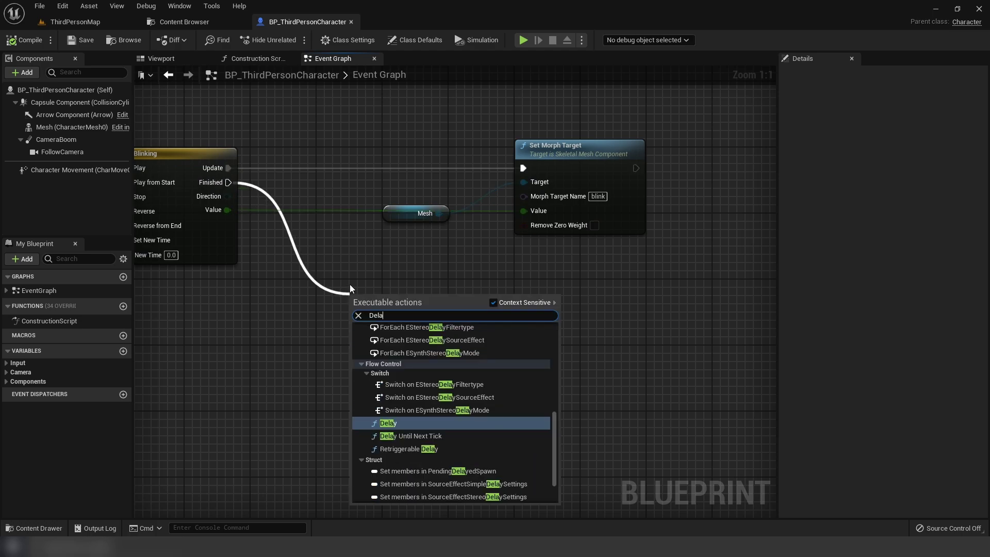
key("Return")
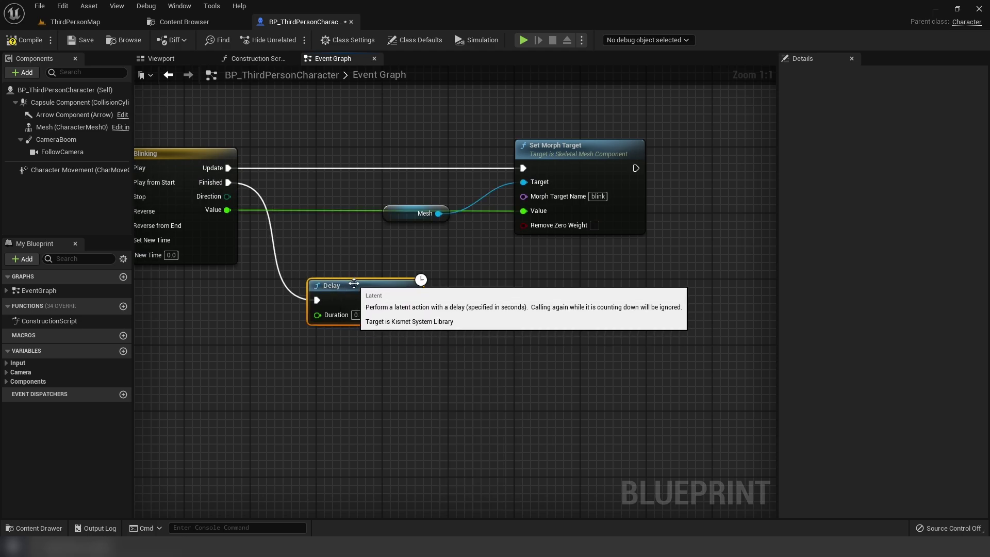
left_click_drag(360, 302, 368, 308)
left_click(386, 331)
scroll(385, 318, "up", 1)
right_click_drag(345, 319, 507, 293)
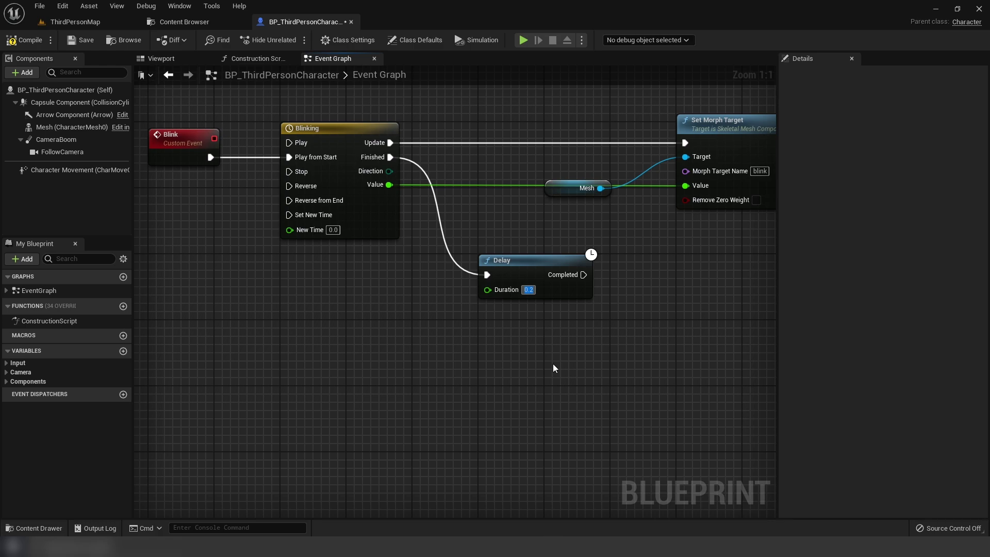
Add a call to the Blink event from the Delay node's Completed output so the blink loops.
right_click_drag(554, 367, 519, 369)
left_click_drag(556, 283, 634, 293)
type("B")
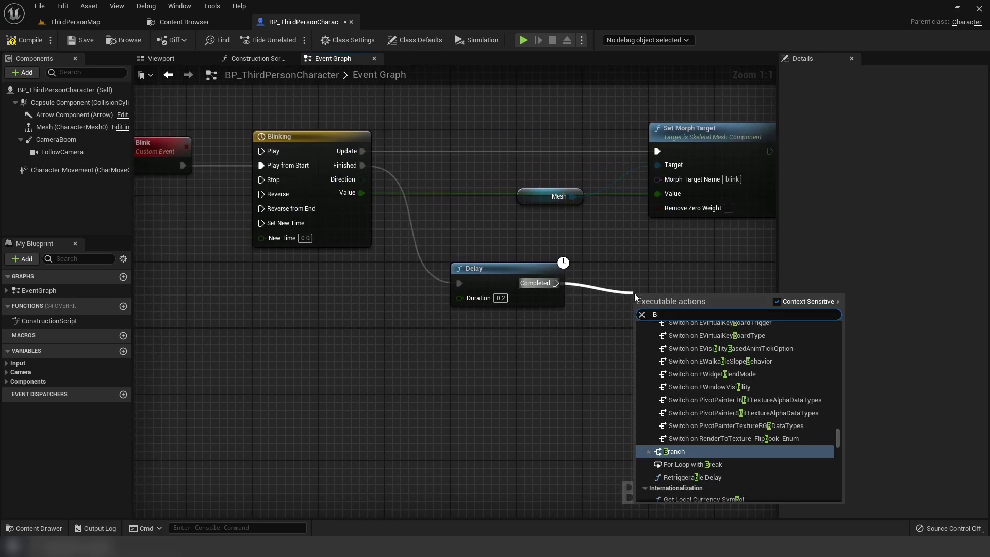
type("link")
key("Return")
right_click_drag(668, 309, 617, 295)
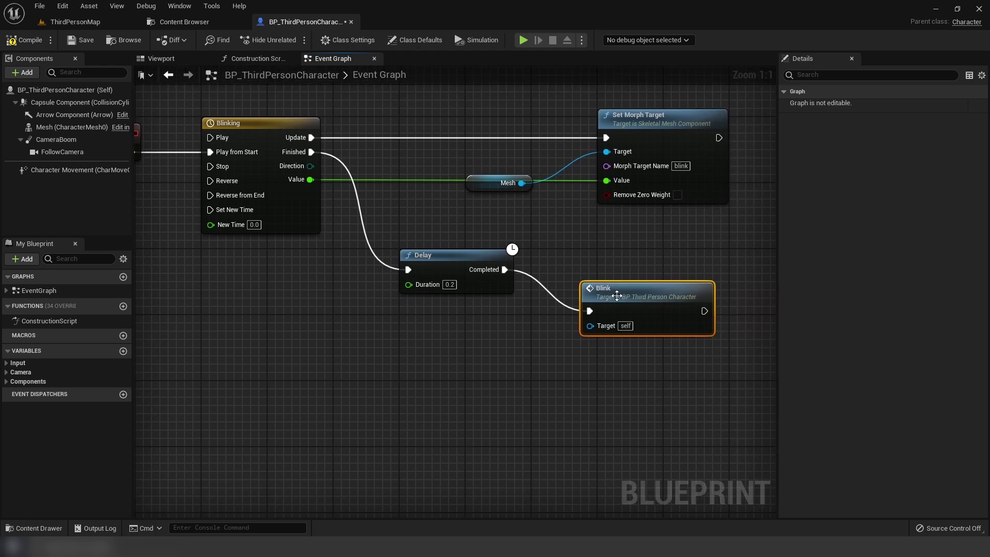
Line up the Delay and Blink nodes with a straight connection, and compile and save the blueprint.
left_click_drag(617, 296, 631, 265)
left_click_drag(465, 337, 681, 263)
key("q")
left_click(345, 188)
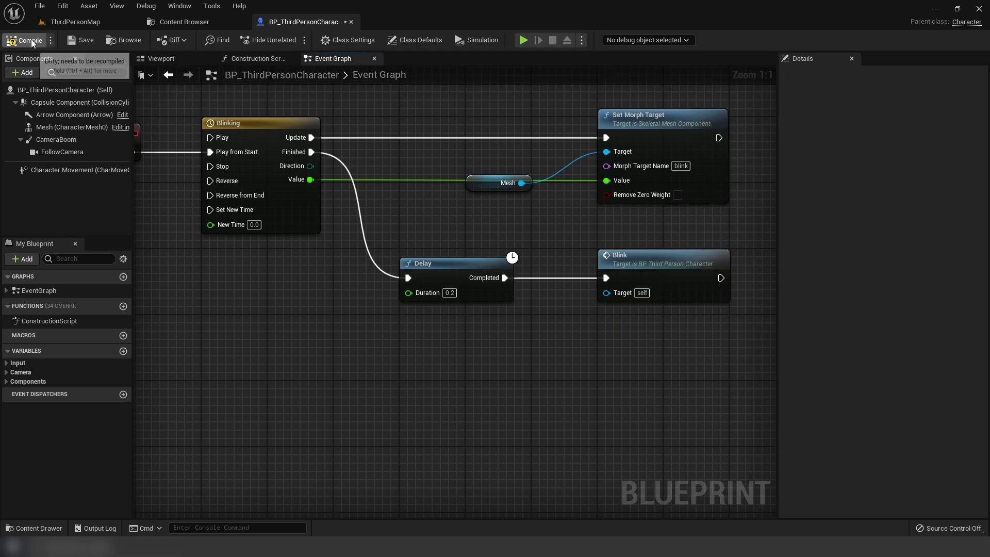
left_click(30, 41)
left_click(79, 40)
Look through the event graph's camera, movement and jump input groups for a BeginPlay event and free space above them.
scroll(292, 235, "down", 3)
right_click_drag(234, 227, 493, 250)
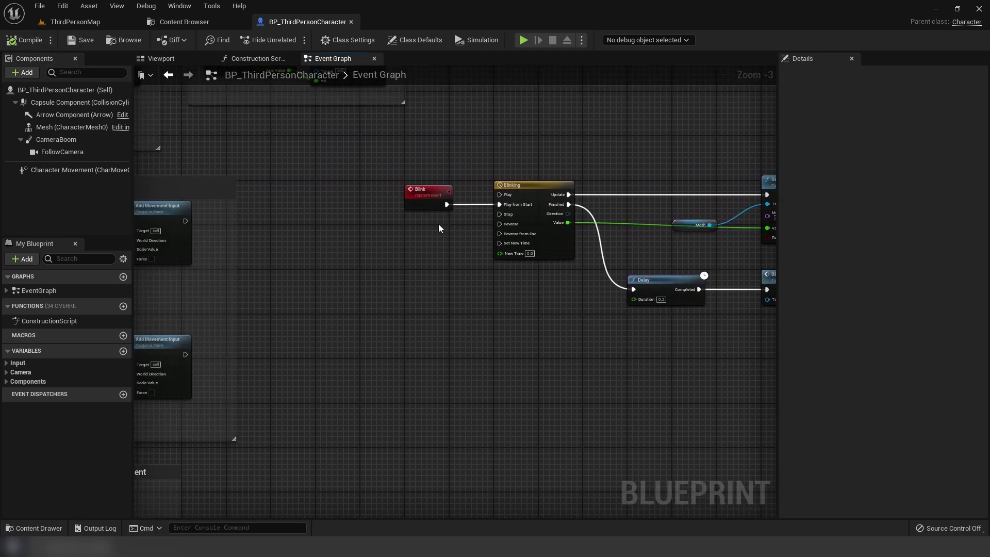
scroll(438, 224, "up", 2)
scroll(435, 228, "down", 3)
right_click_drag(429, 211, 626, 382)
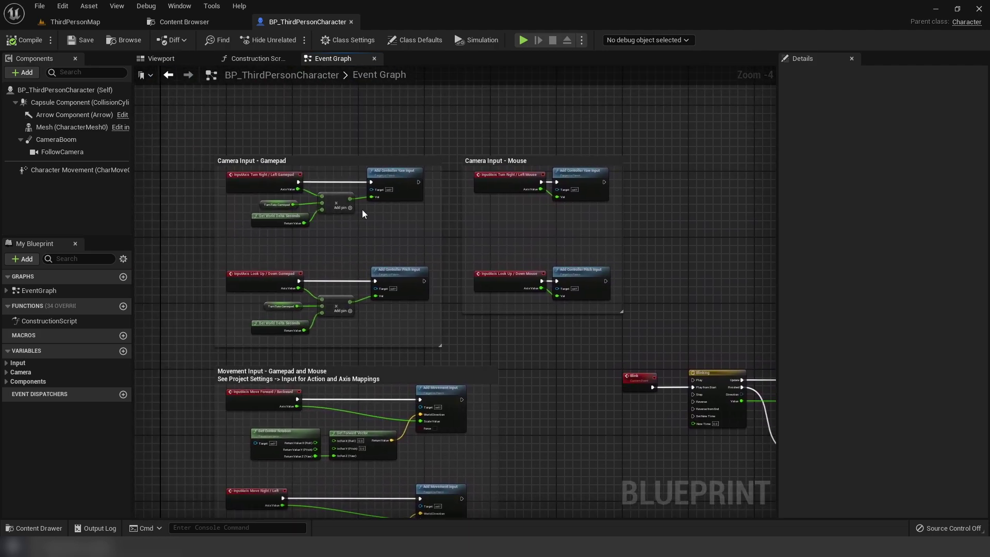
right_click_drag(344, 180, 261, 151)
scroll(361, 420, "down", 4)
scroll(380, 231, "up", 5)
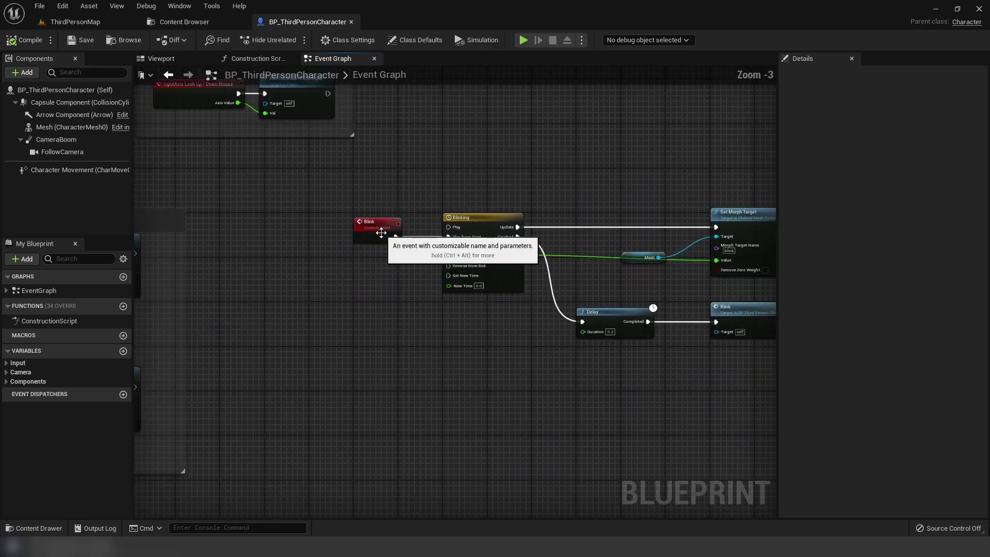
right_click_drag(380, 232, 662, 179)
right_click_drag(484, 186, 575, 442)
scroll(541, 412, "down", 2)
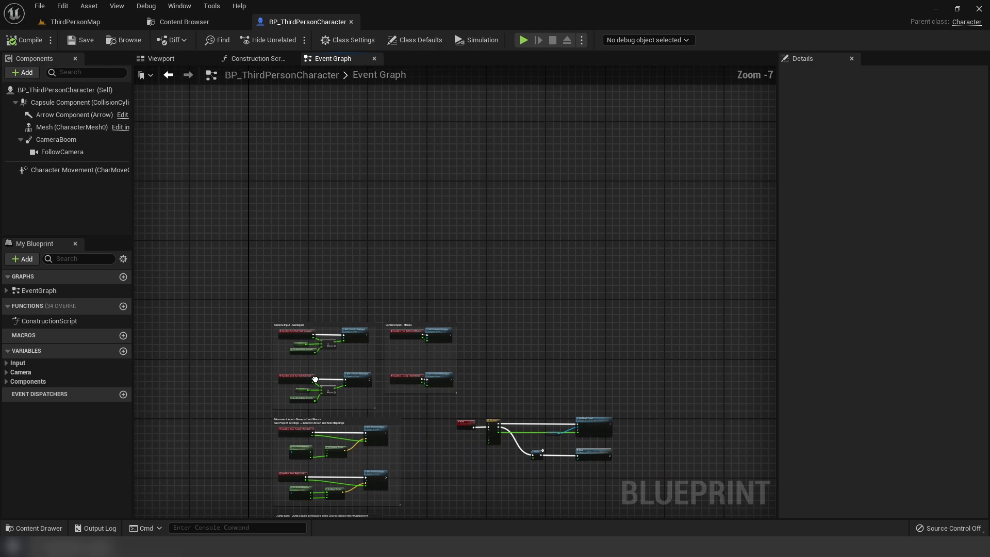
right_click_drag(540, 412, 380, 301)
scroll(372, 218, "down", 7)
scroll(380, 301, "up", 7)
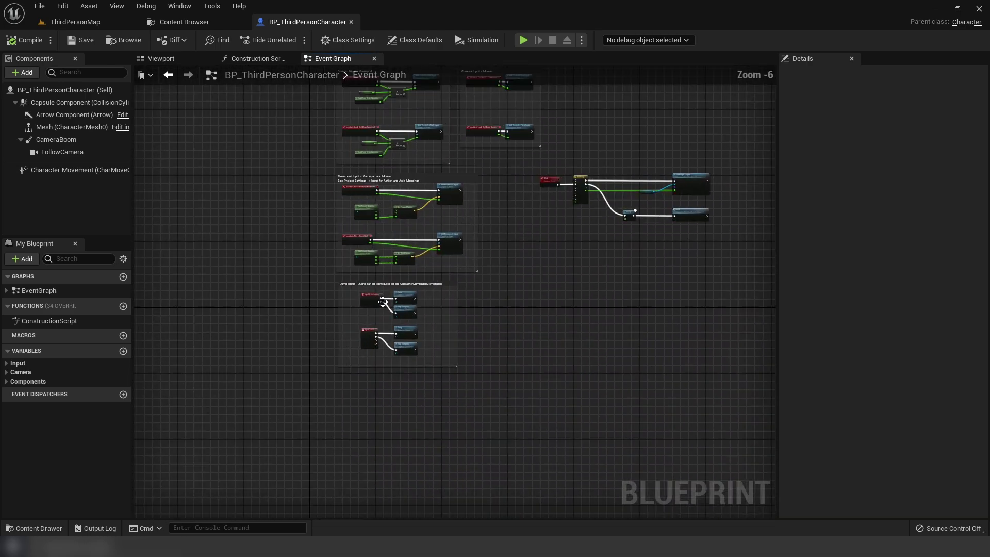
scroll(379, 246, "up", 2)
scroll(429, 104, "down", 1)
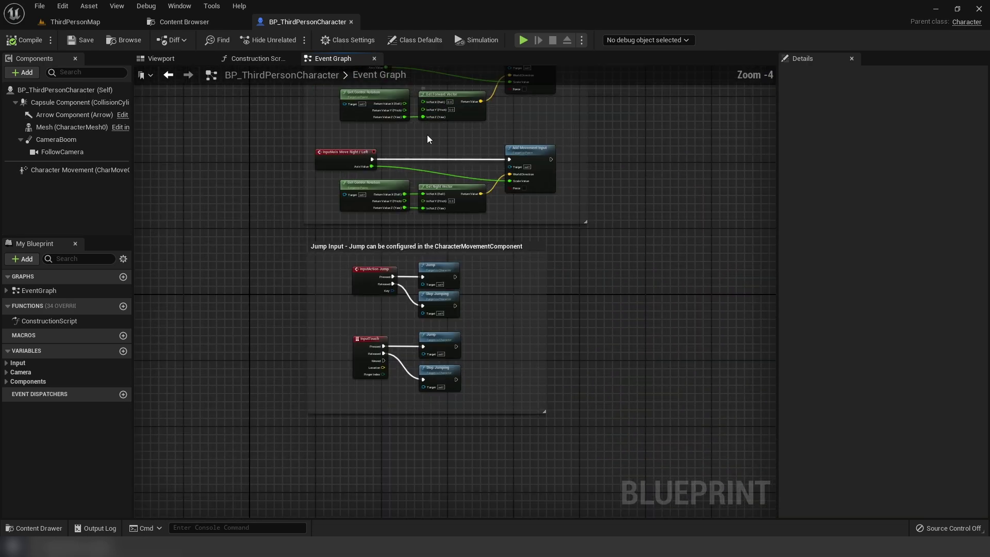
right_click_drag(427, 135, 416, 354)
scroll(395, 181, "up", 2)
right_click_drag(395, 181, 354, 285)
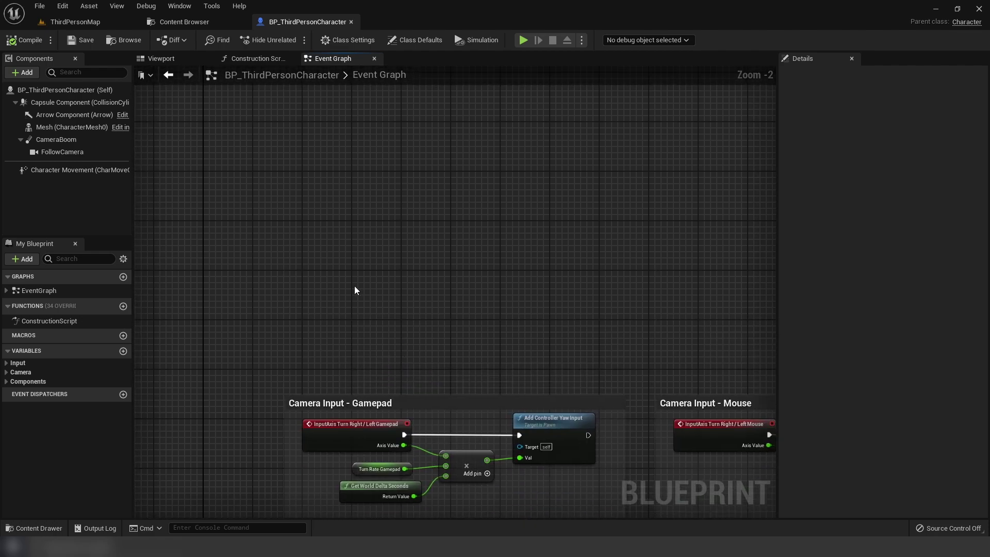
scroll(332, 236, "up", 2)
right_click(333, 235)
type("custom")
key("Return")
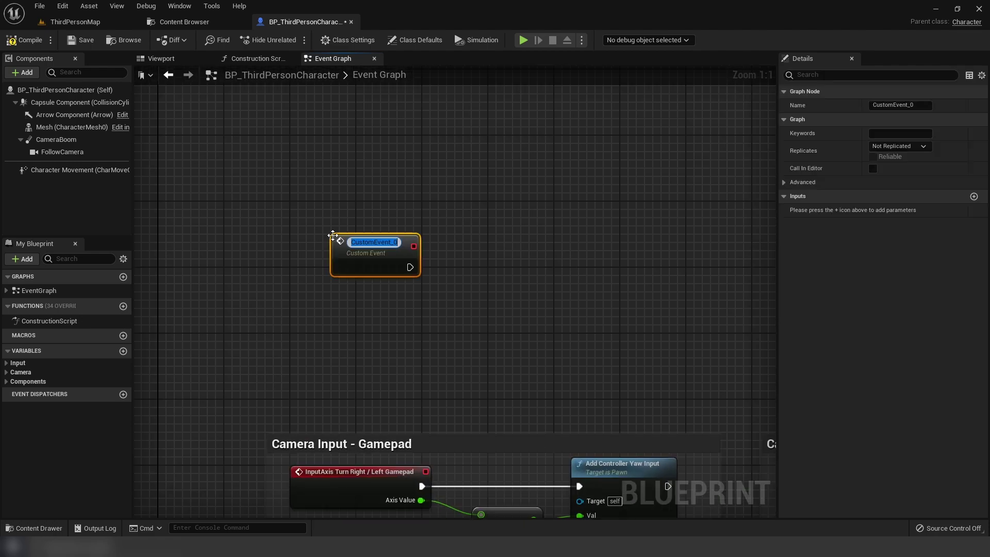
left_click(271, 179)
key("ctrl+z")
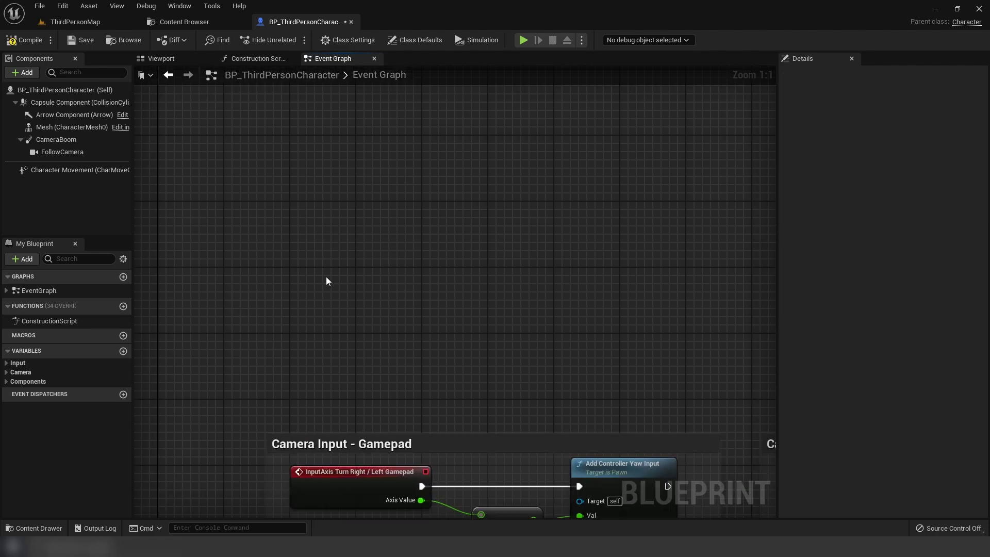
Add an Event BeginPlay node above the Camera Input - Gamepad group and connect it to a call to the Blink event.
right_click(327, 280)
type("Begin")
key("Return")
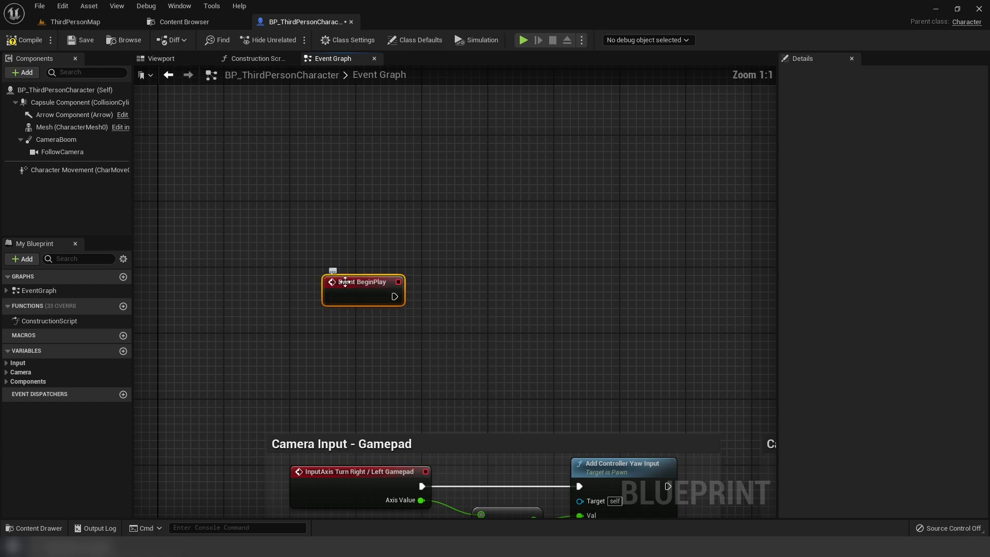
left_click_drag(358, 286, 434, 208)
type("blink")
key("Return")
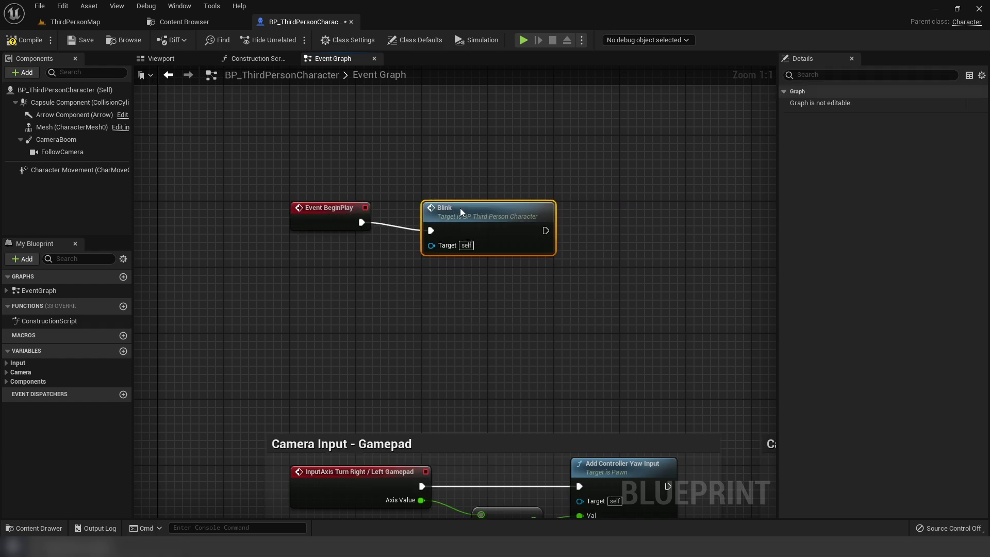